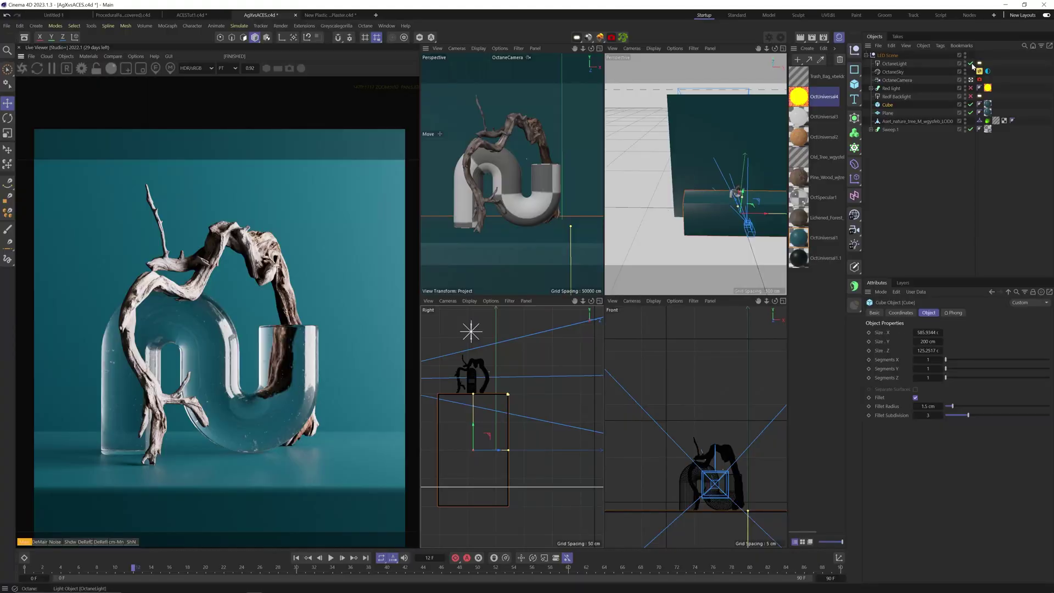
Switch the OctaneLight off and back on to examine its effect on the render, and inspect the light setup in the perspective view.
click(972, 64)
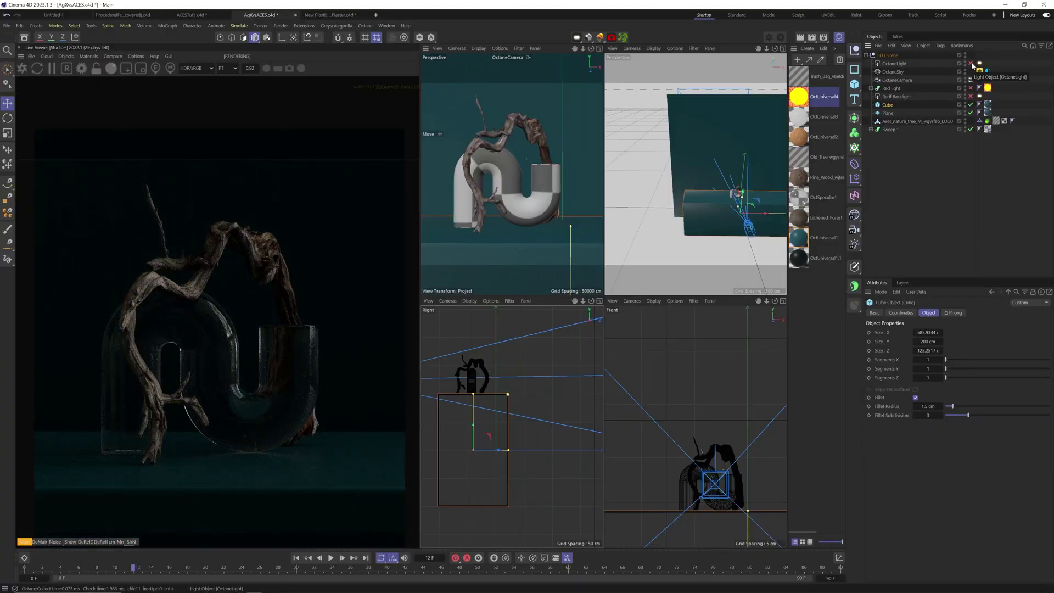
click(972, 64)
drag(725, 236, 768, 62)
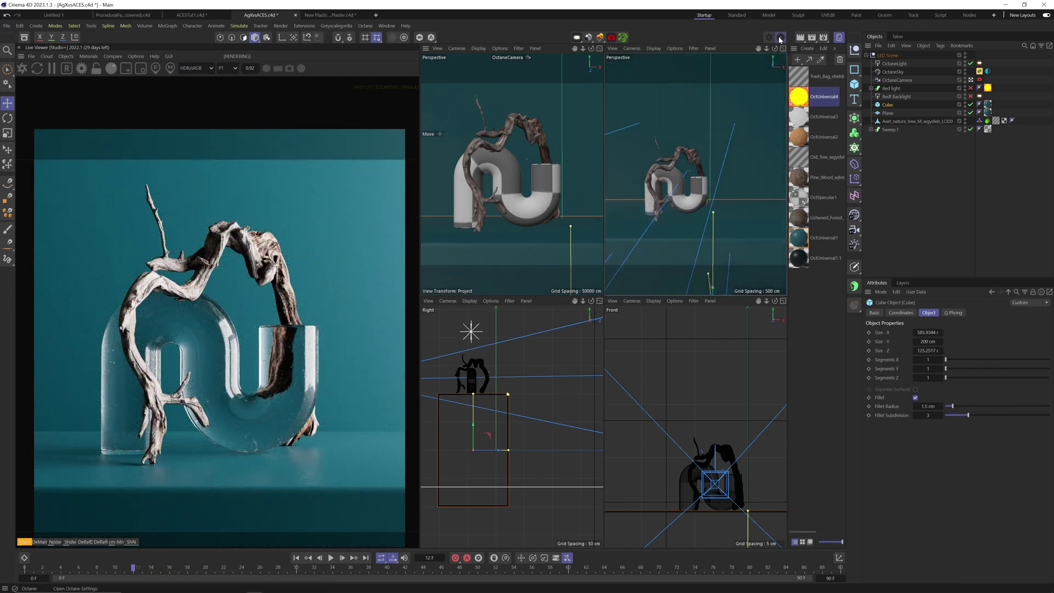
In the Octane camera imager settings, turn ACES tone mapping off for comparison and raise highlight compression to 1.
click(780, 39)
click(458, 149)
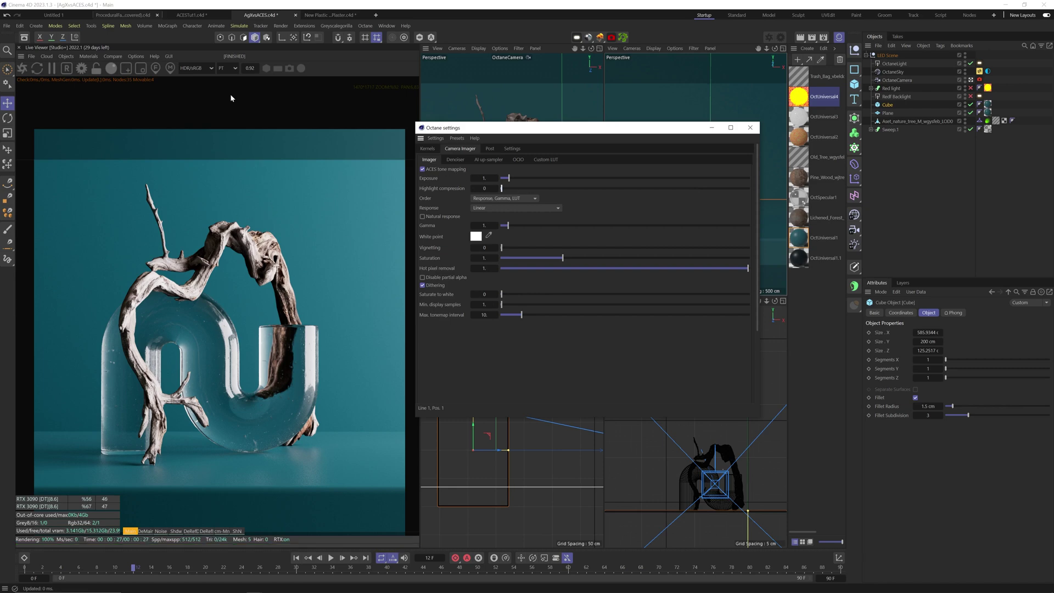
click(423, 169)
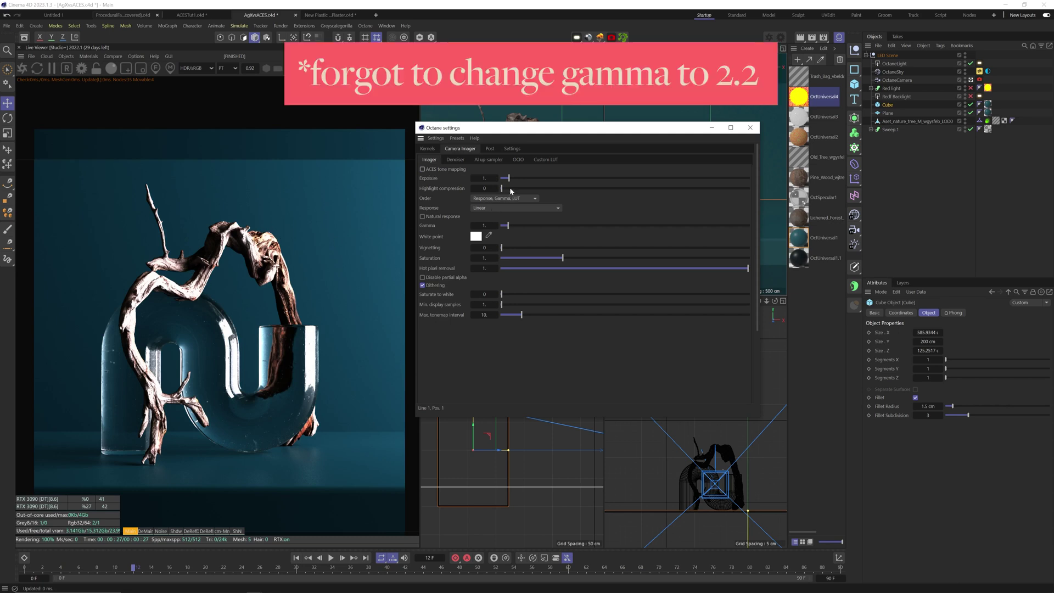
drag(511, 190, 838, 183)
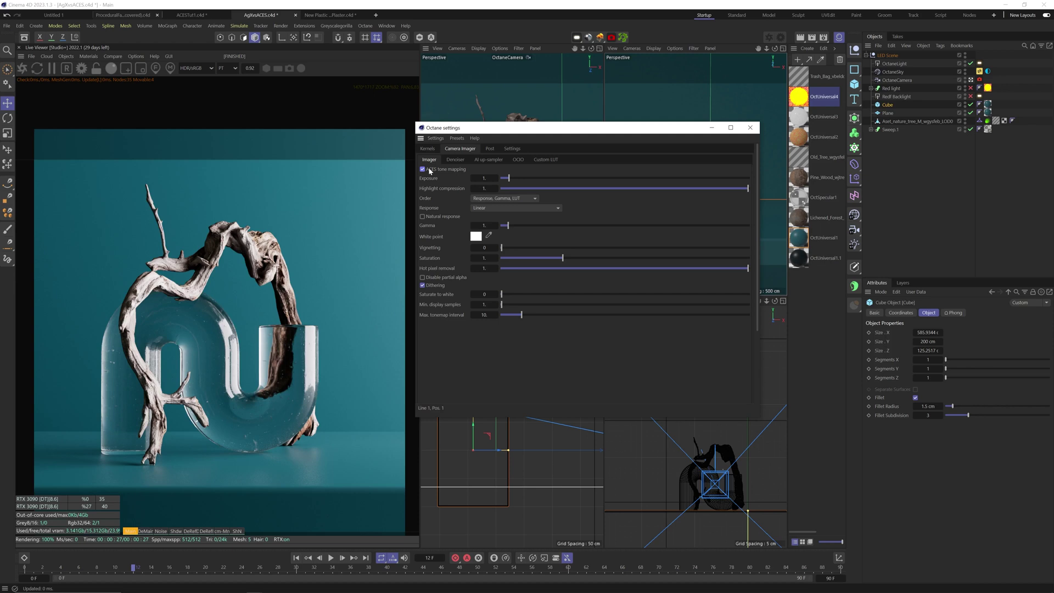
Open Octane's color management settings with the OCIO config file, and download the sobotka/AgX GitHub repository as a ZIP in the browser.
click(512, 149)
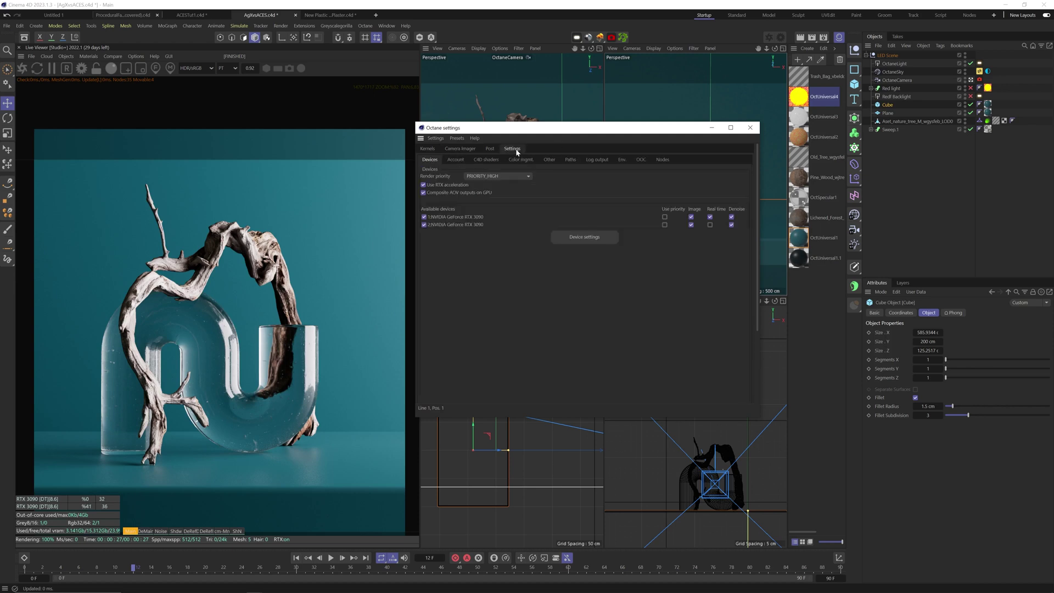
click(519, 160)
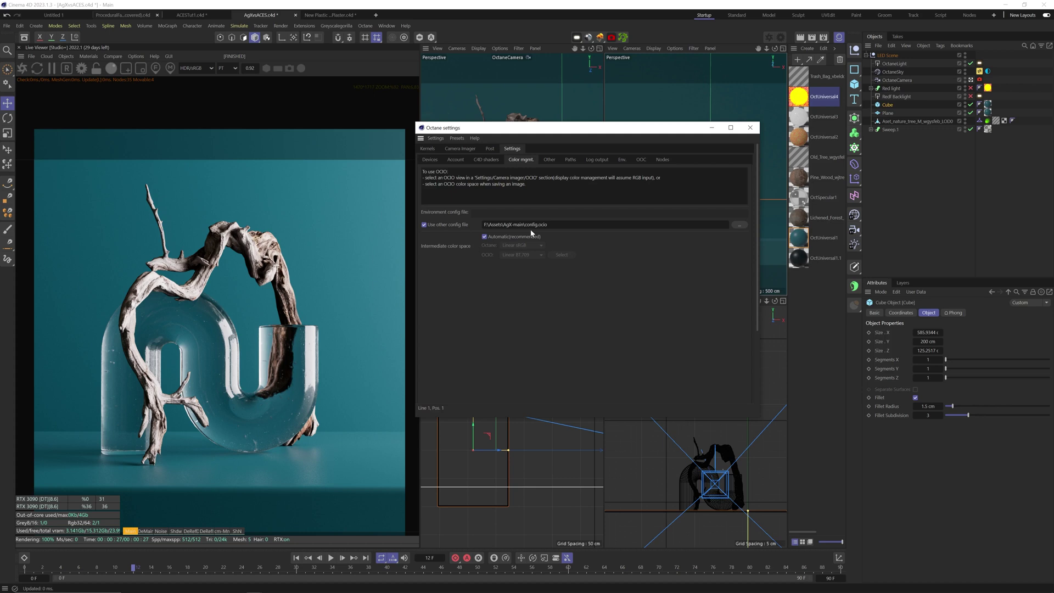
key(alt+Tab)
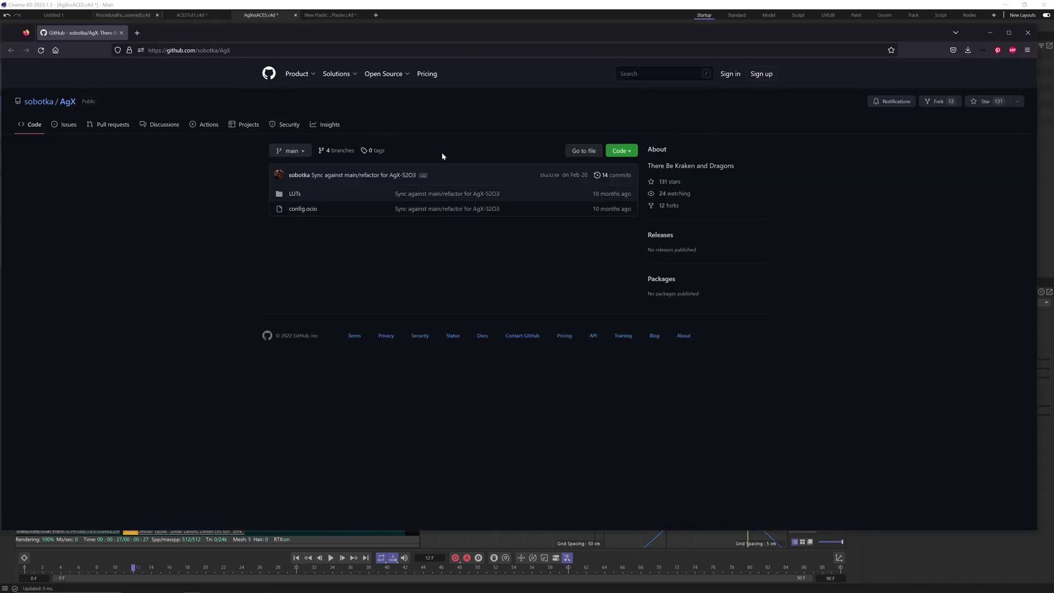
click(616, 151)
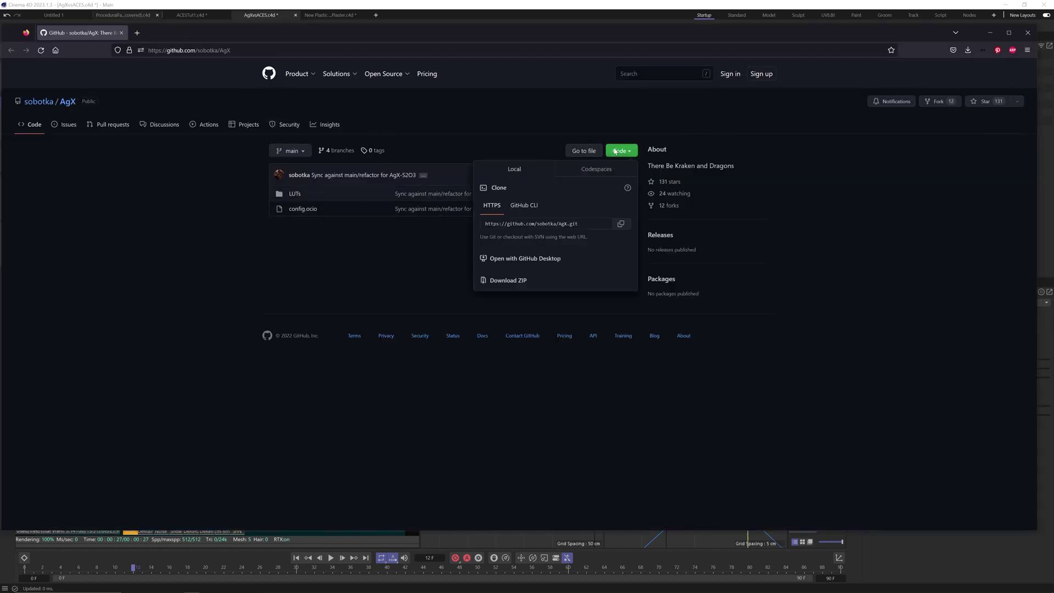
click(509, 281)
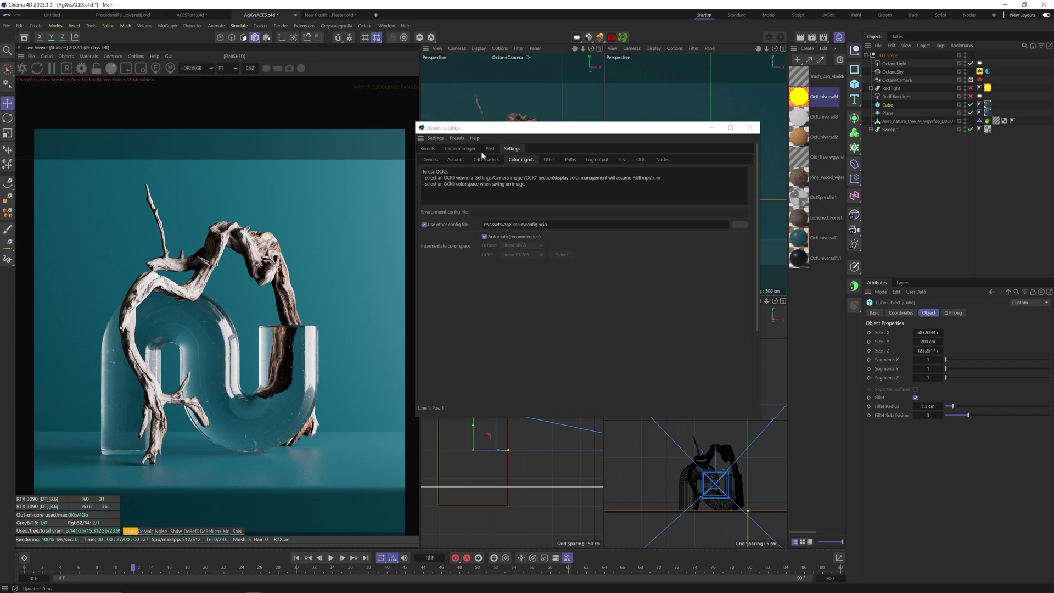
In the camera imager's OCIO settings, set the OCIO view to sRGB: AgX and the OCIO look to Punchy.
click(460, 149)
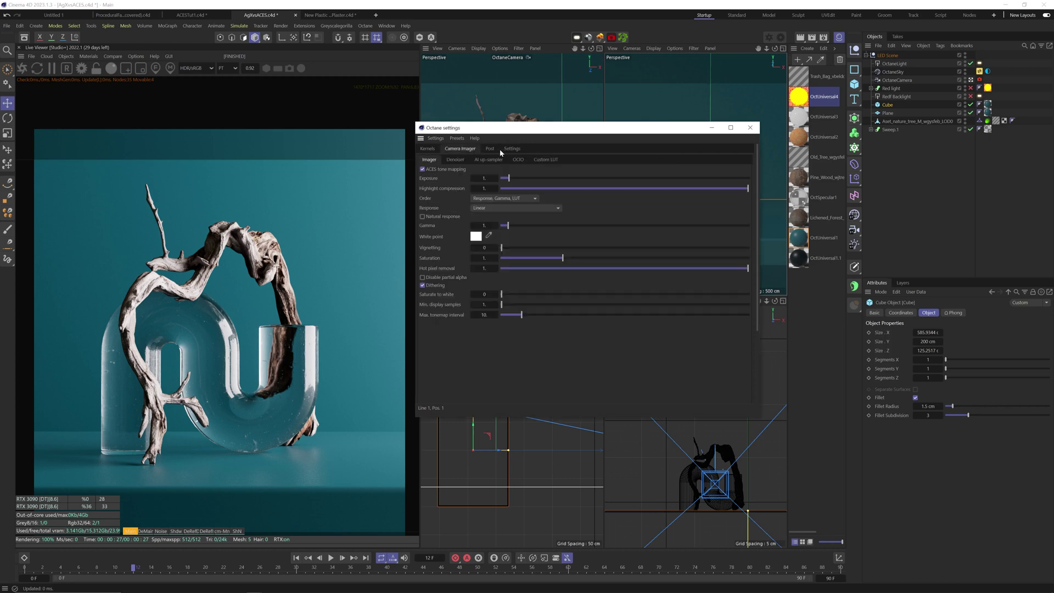
click(518, 159)
click(489, 171)
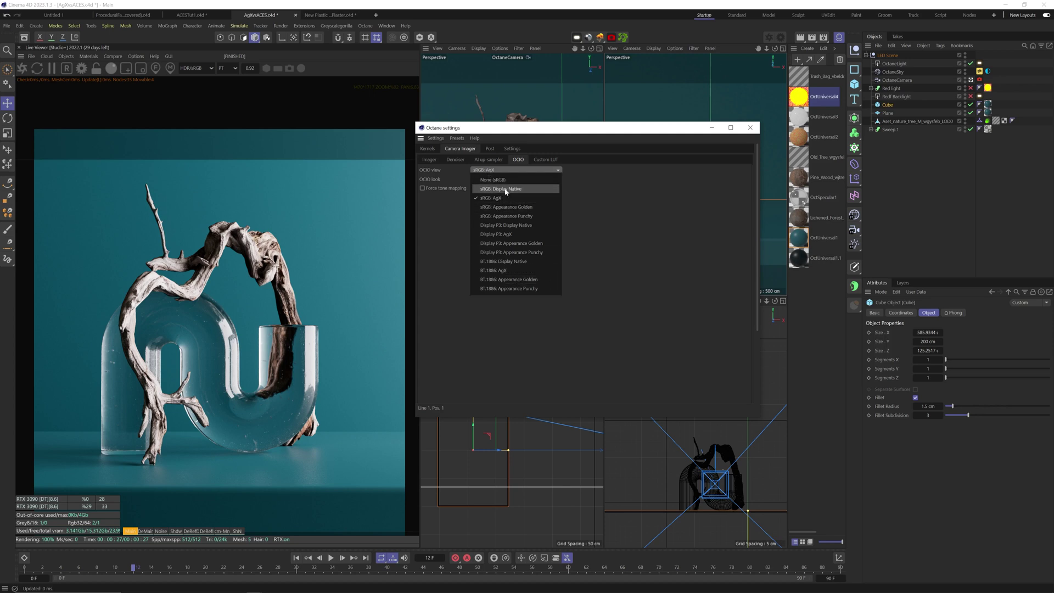
click(493, 199)
click(488, 179)
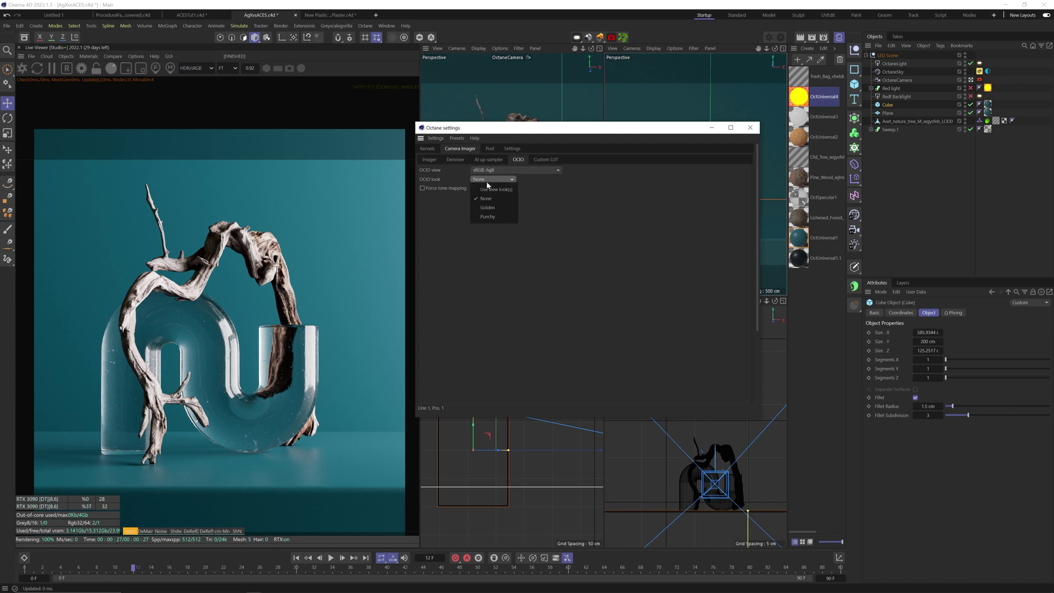
click(493, 217)
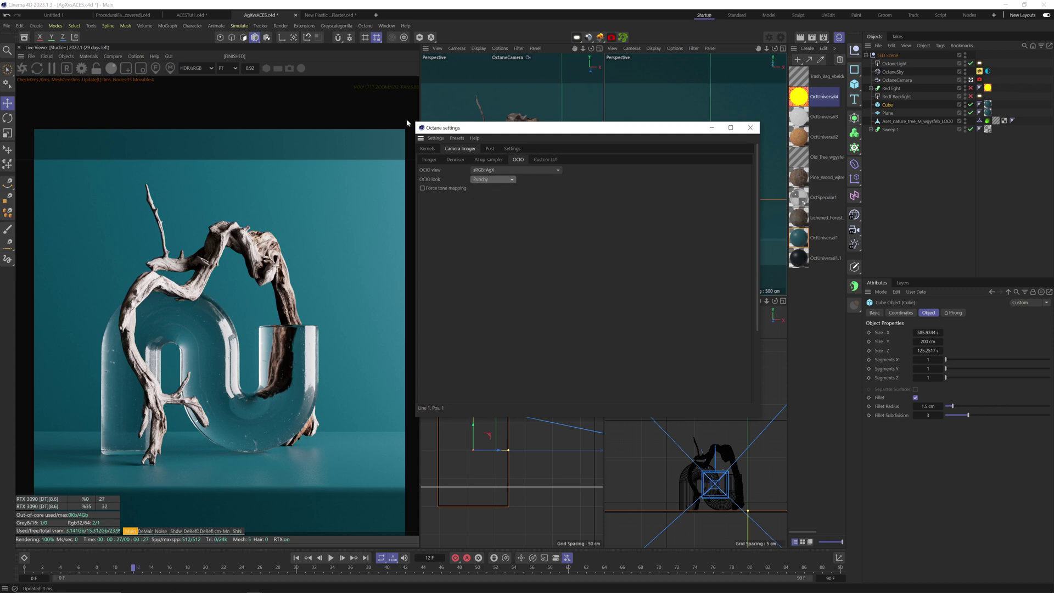
Set the Live Viewer's color space to OCIO:<AgX> and hide the render statistics overlay.
click(202, 68)
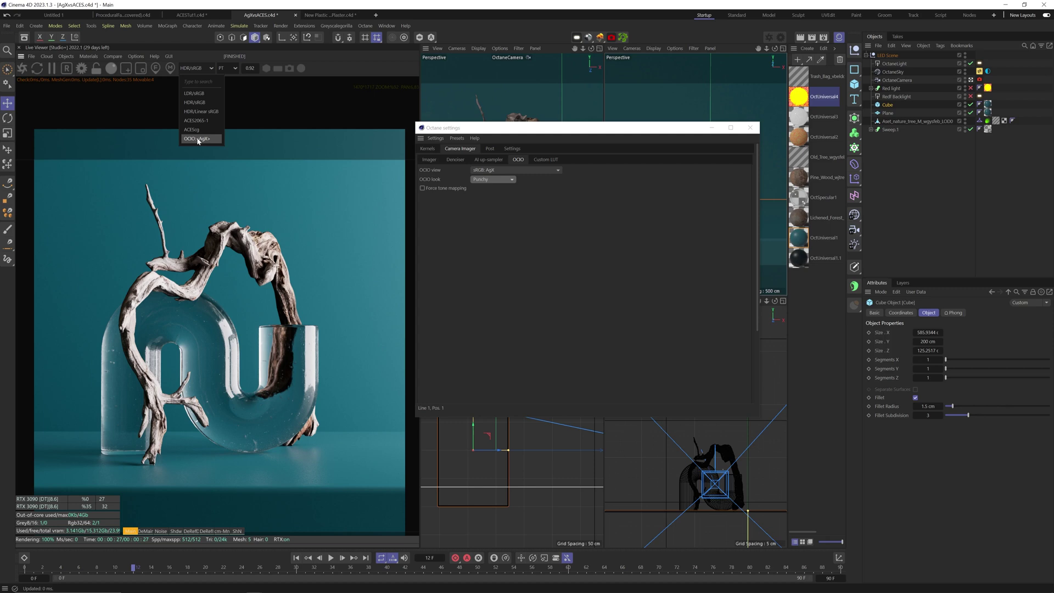
click(199, 139)
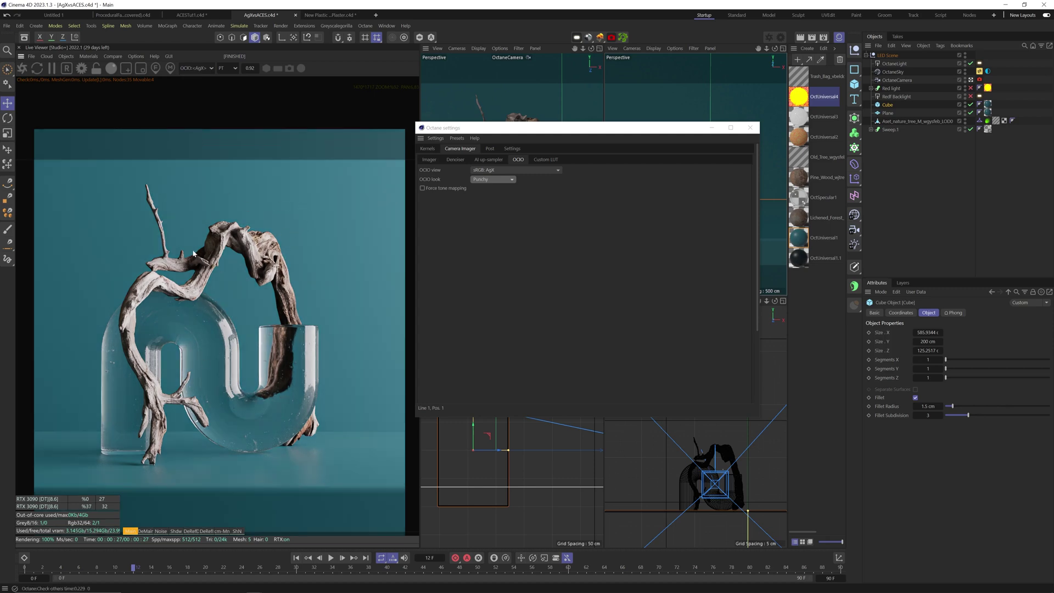
right_click(168, 300)
click(203, 392)
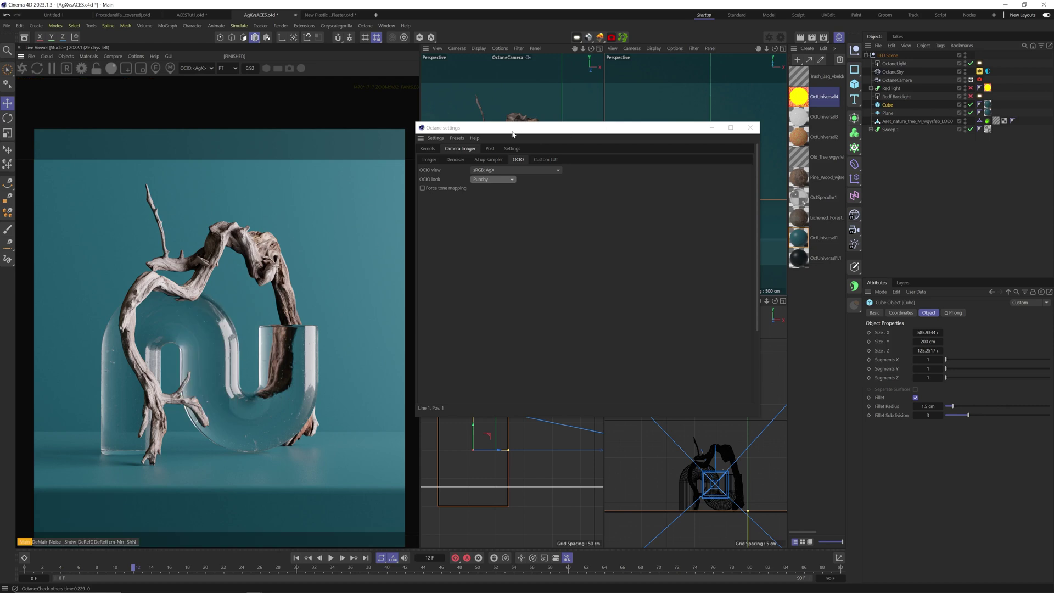
Compare a close-up of the driftwood and glass render in HDR/sRGB and OCIO:<AgX>.
drag(514, 135, 554, 138)
scroll(197, 339, up, 3)
scroll(227, 276, up, 3)
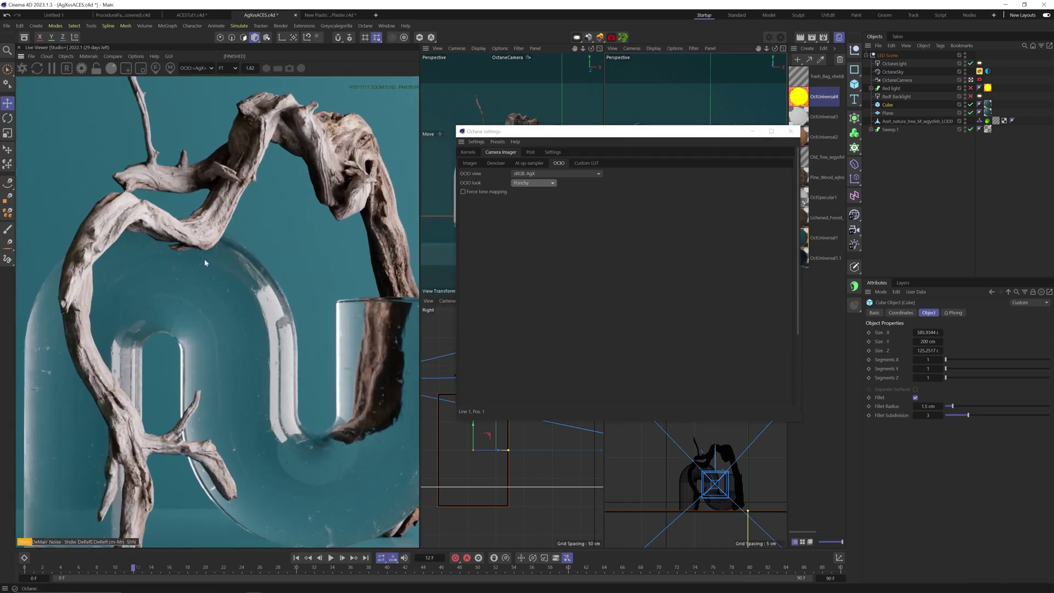
click(205, 67)
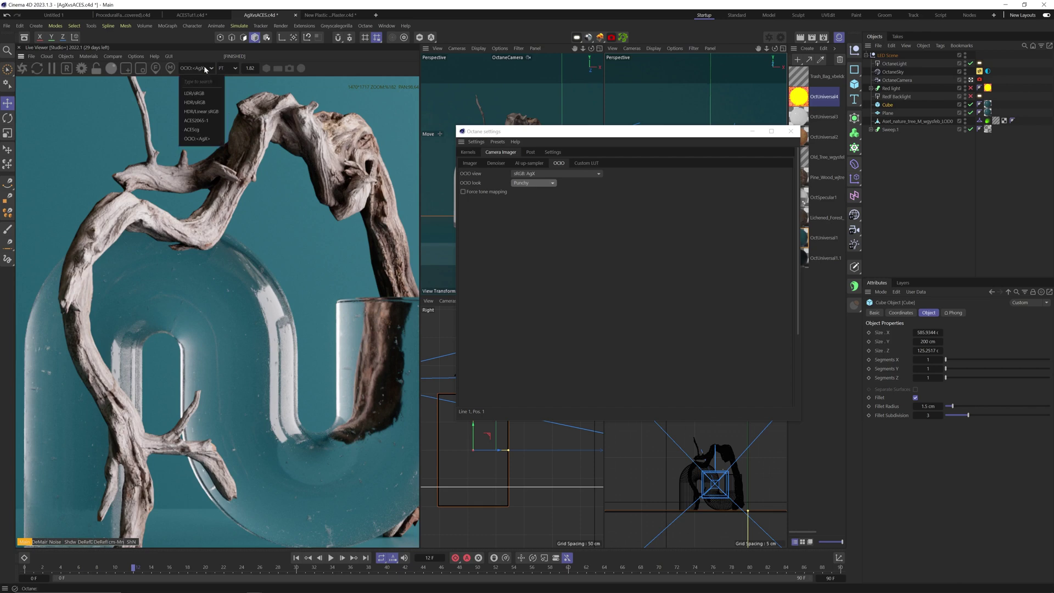
click(201, 103)
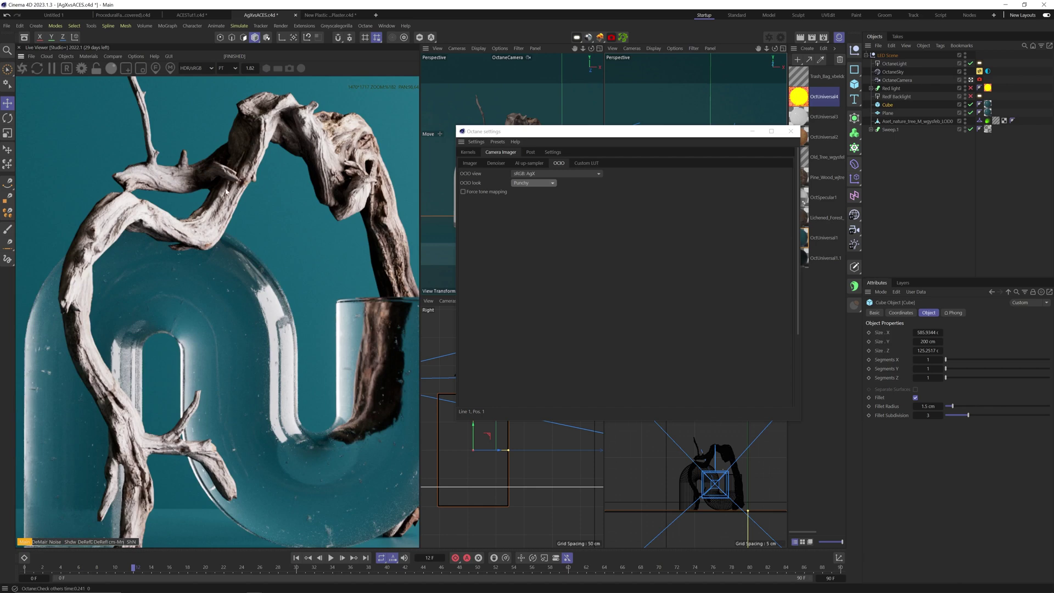
click(198, 67)
click(196, 137)
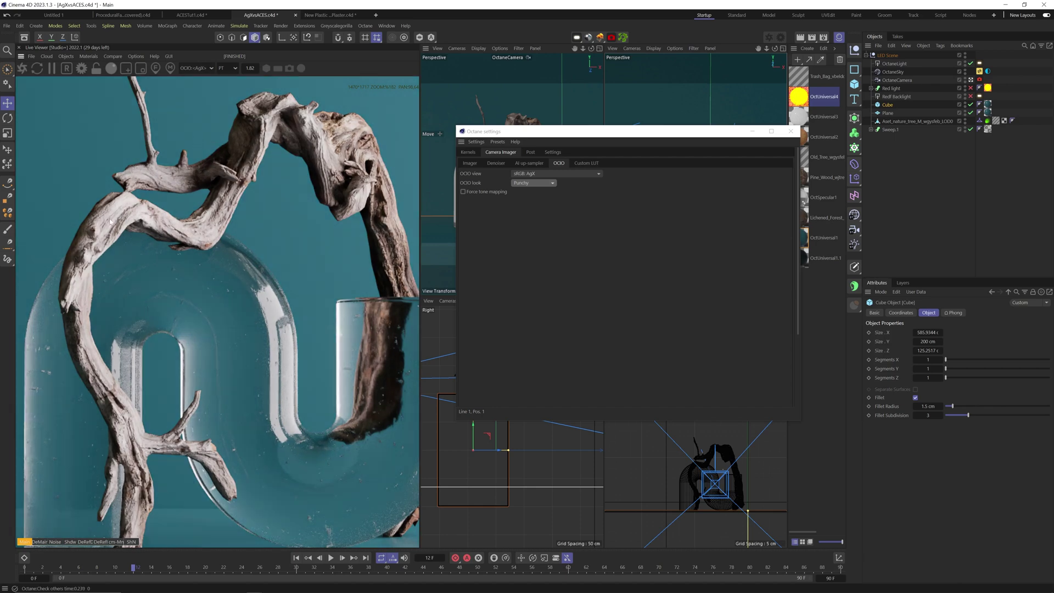
Store the HDR/sRGB render for an A/B comparison and examine it against the OCIO:<AgX> render with the split divider.
click(201, 68)
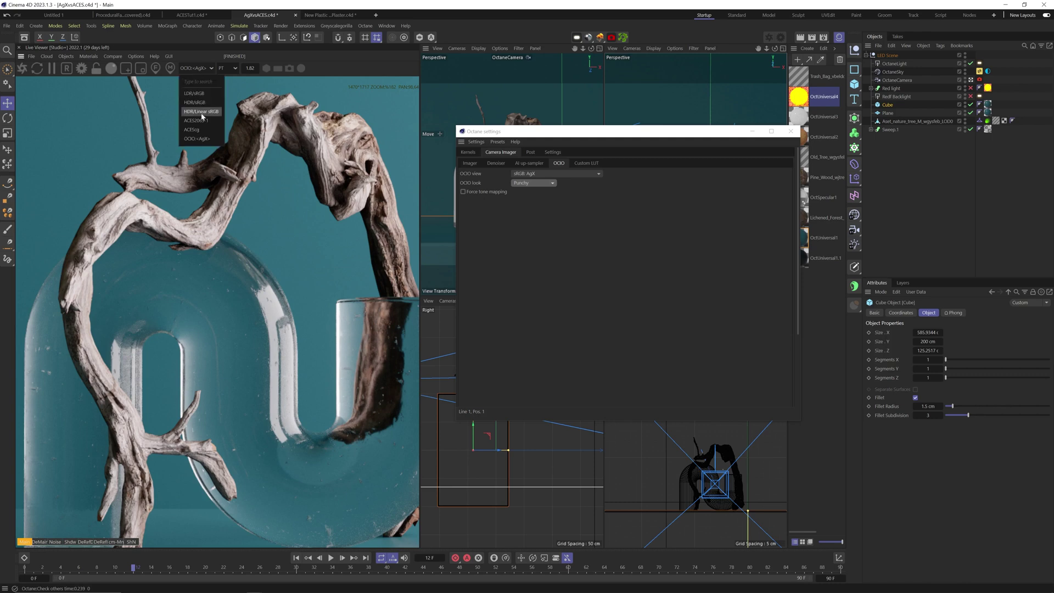
click(197, 104)
click(124, 69)
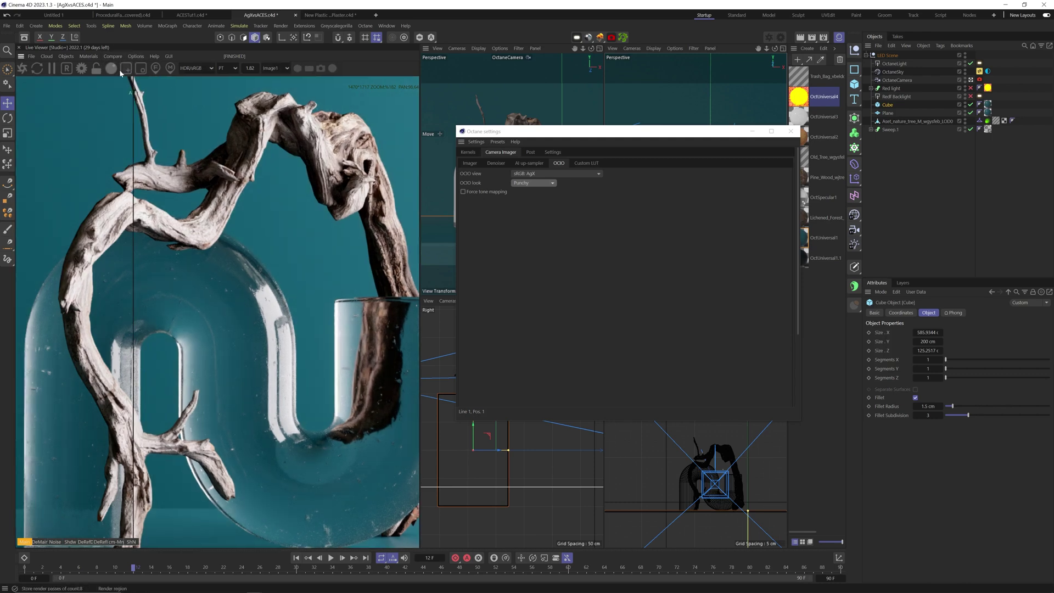
click(199, 68)
click(198, 142)
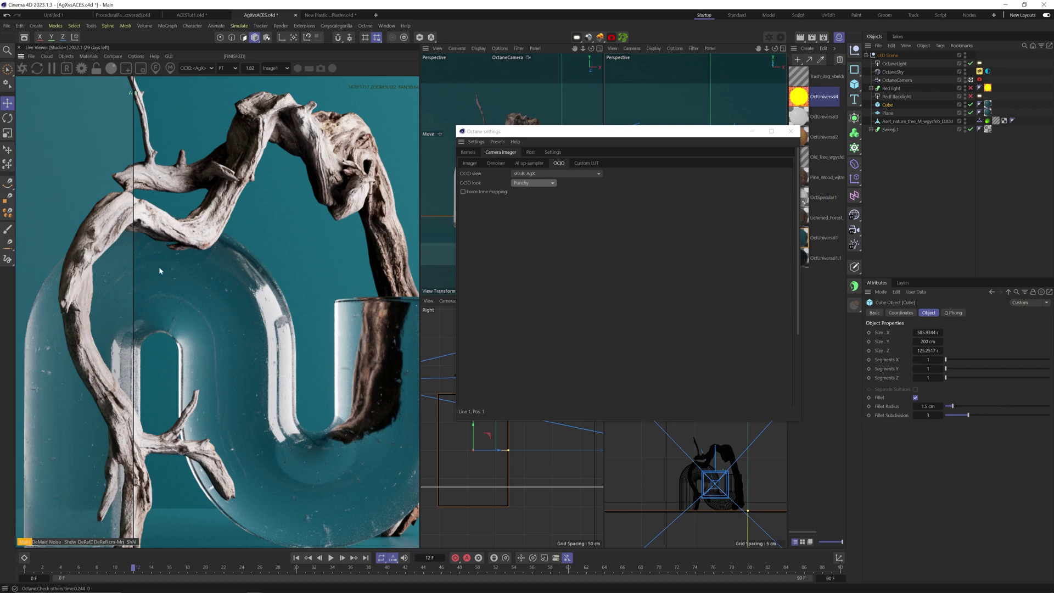
scroll(159, 271, down, 3)
drag(176, 292, 406, 313)
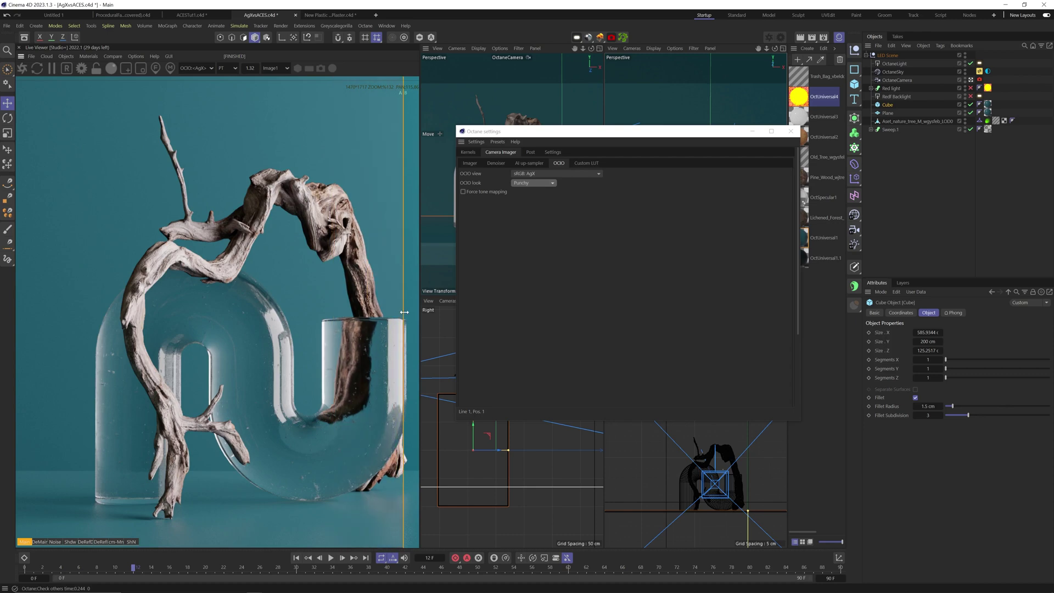
Try the None and Golden OCIO looks on the AgX render, and return the look to Punchy.
scroll(317, 311, down, 3)
click(534, 183)
click(530, 204)
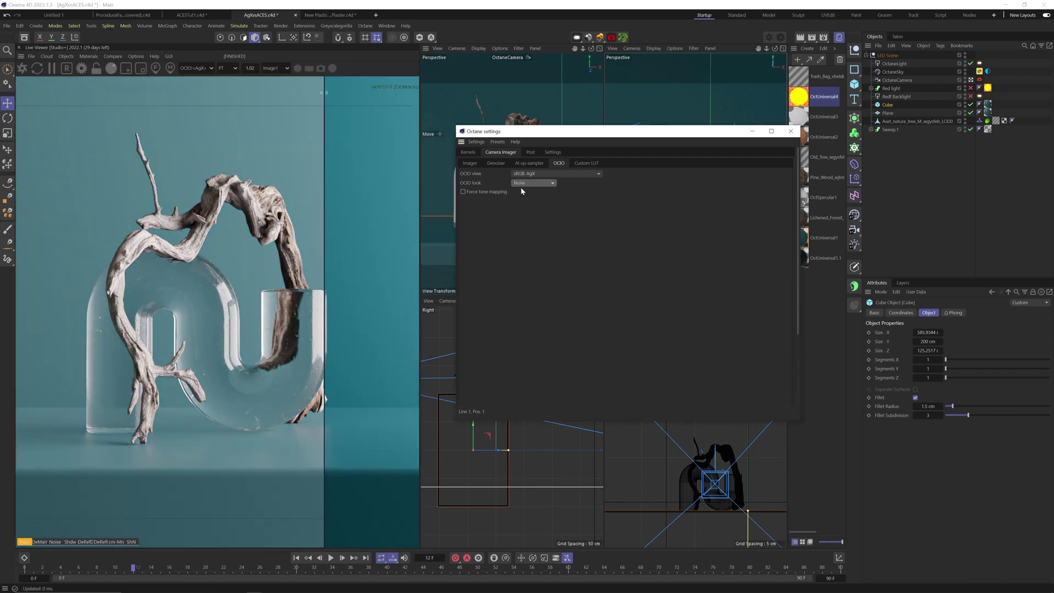
drag(321, 249, 367, 264)
click(533, 183)
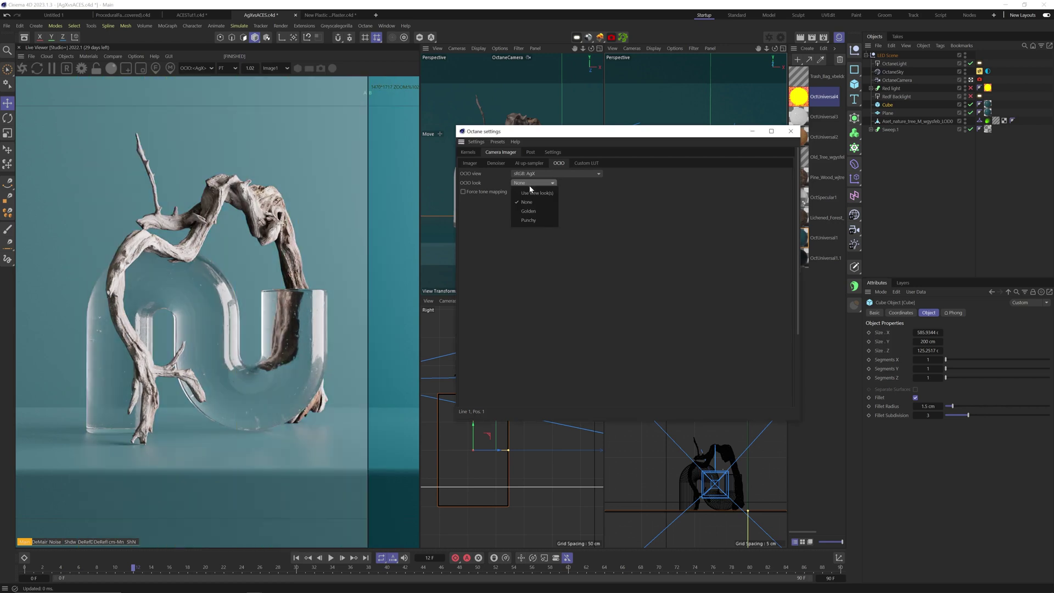
click(527, 195)
click(523, 186)
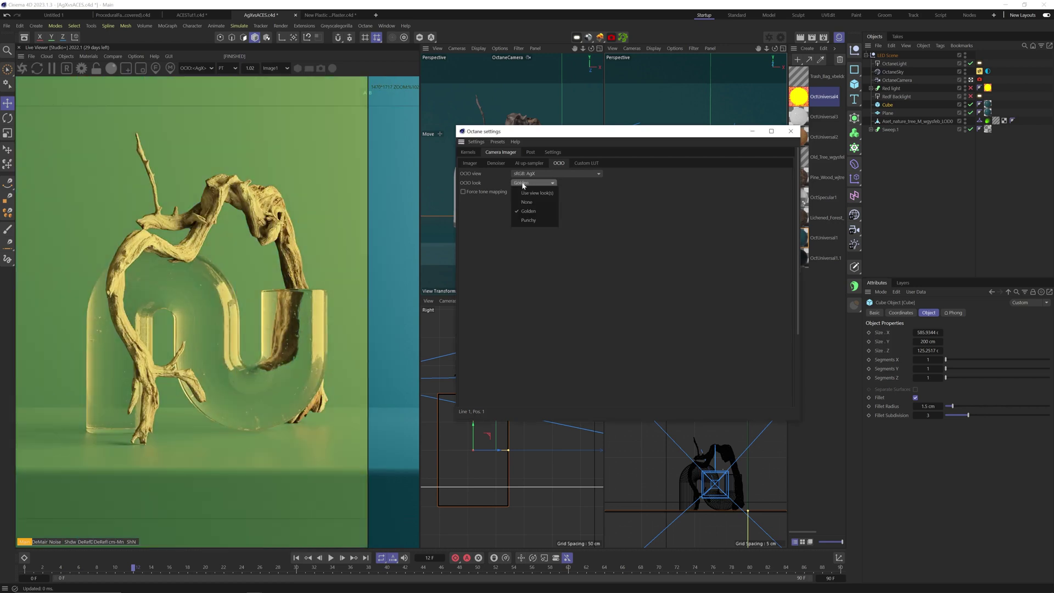
click(519, 220)
Compare the HDR/sRGB render with ACES tone mapping turned off against the OCIO:<AgX> render.
click(470, 164)
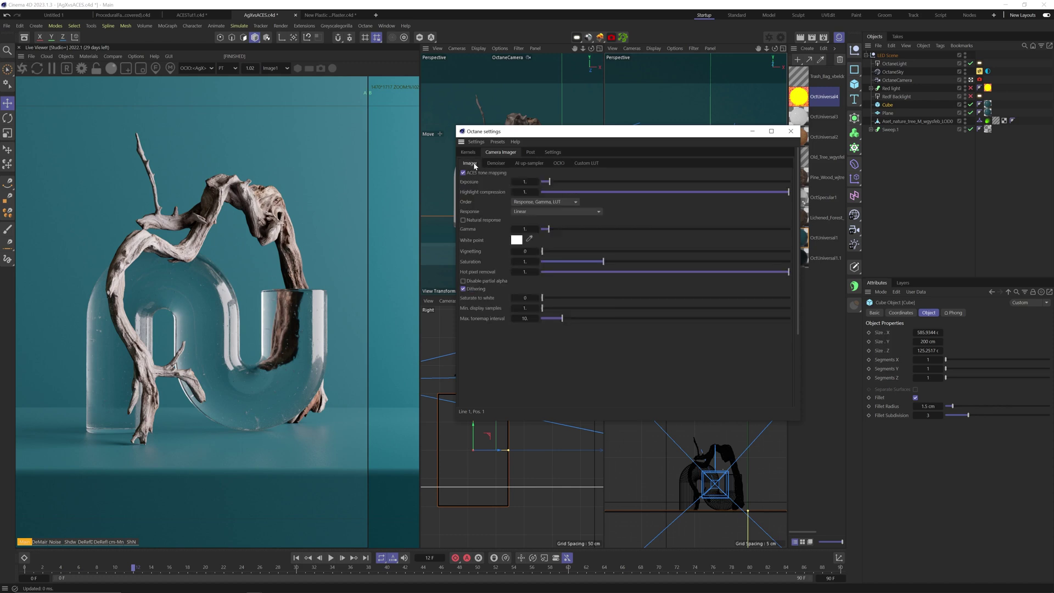
click(196, 69)
click(196, 103)
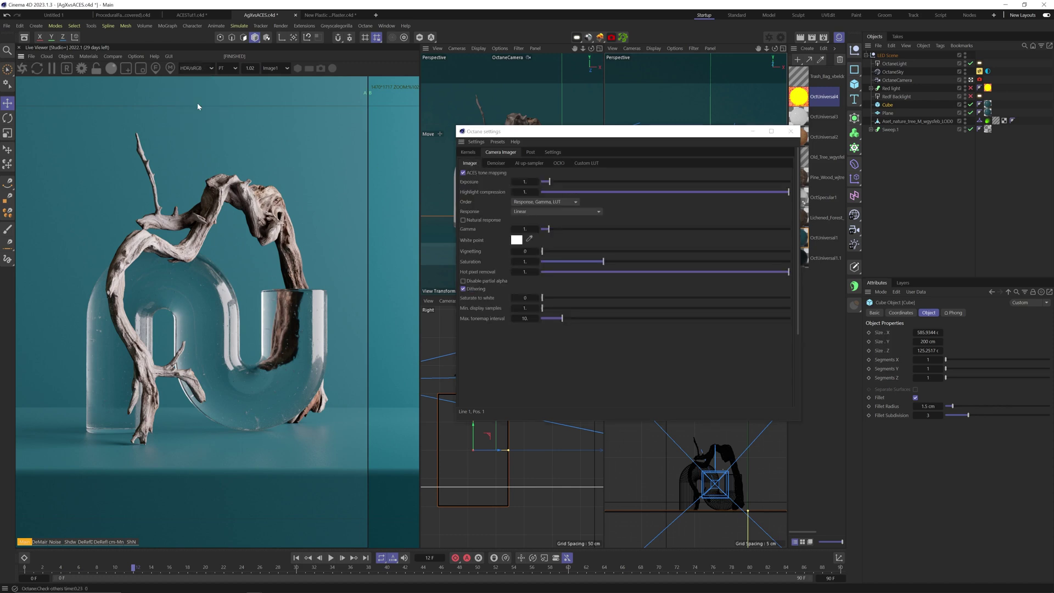
click(486, 175)
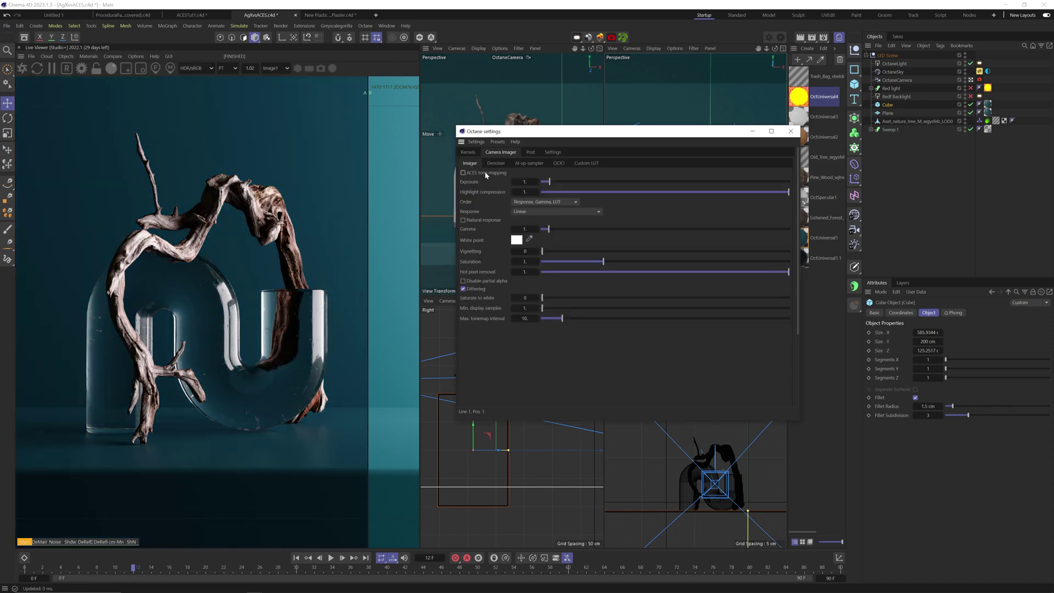
click(196, 68)
click(198, 138)
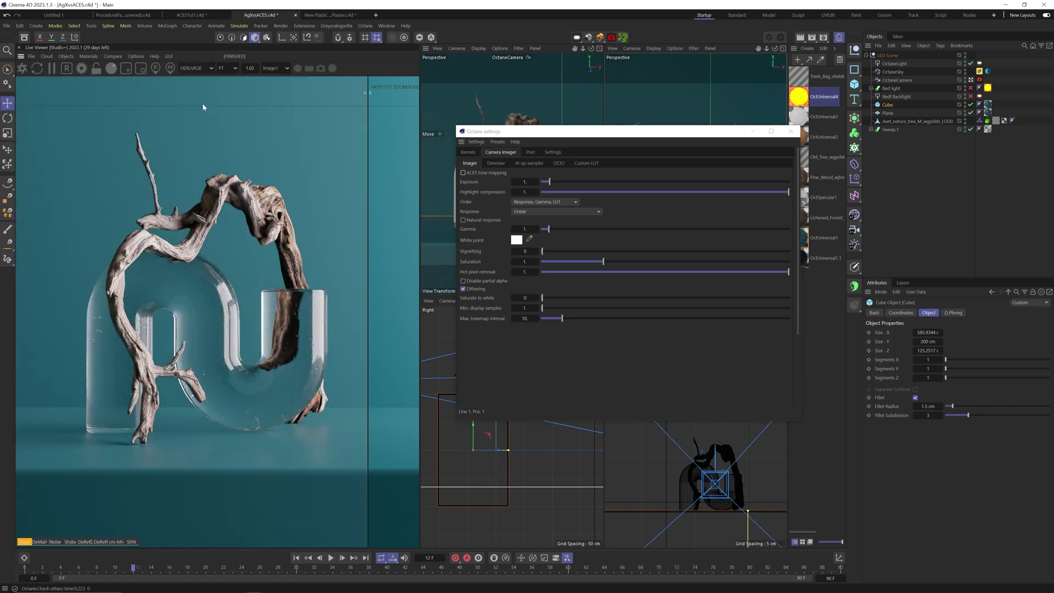
Set the Live Viewer's color space to HDR/sRGB and enable ACES tone mapping.
click(197, 68)
click(202, 104)
click(463, 173)
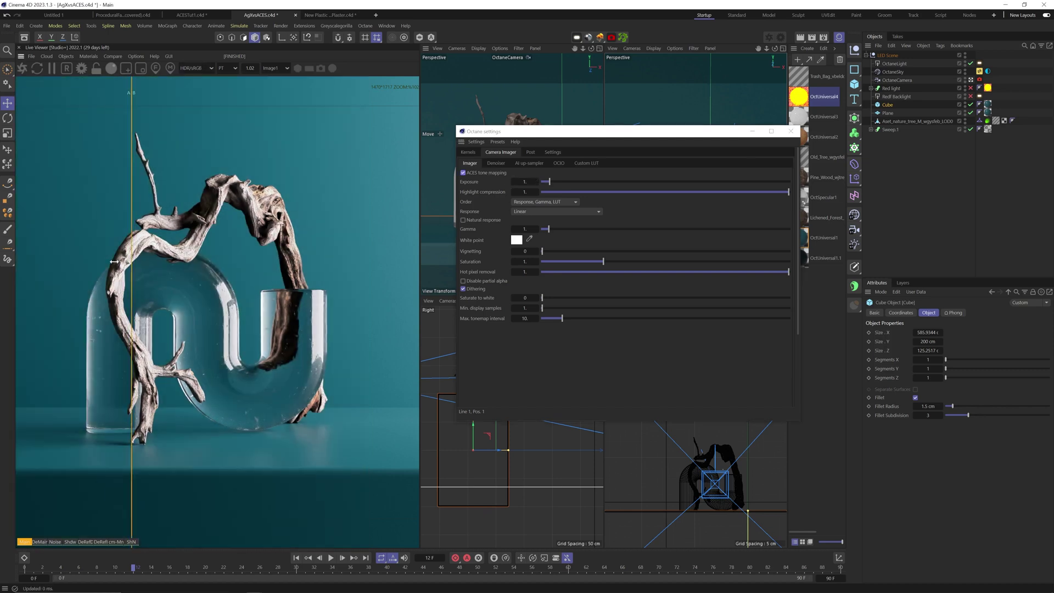
Enable the Red light object in the scene with the full frame shown in the Live Viewer.
scroll(273, 310, down, 1)
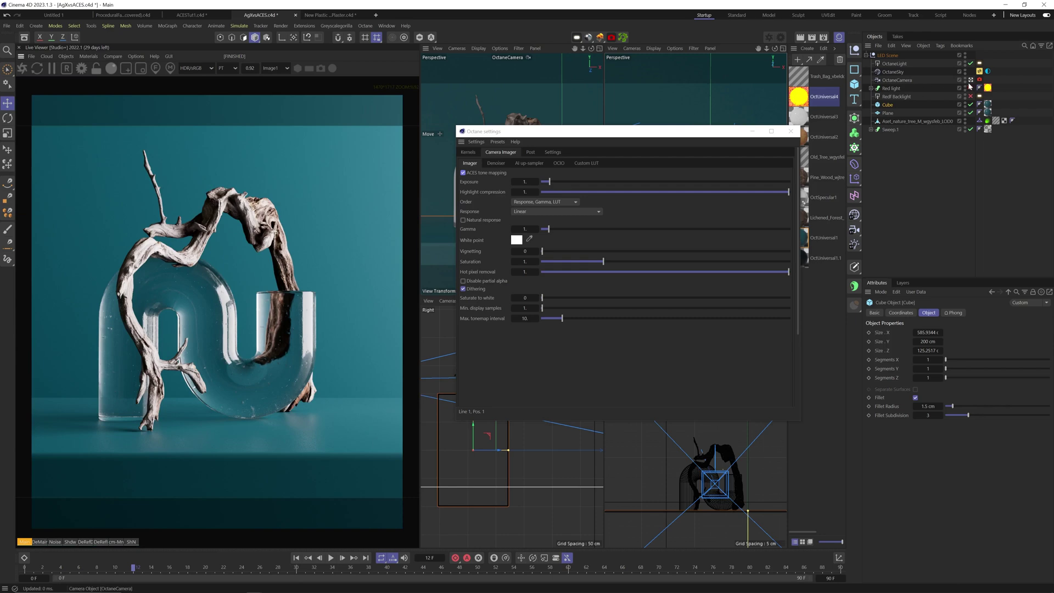
ctrl+alt+click(971, 88)
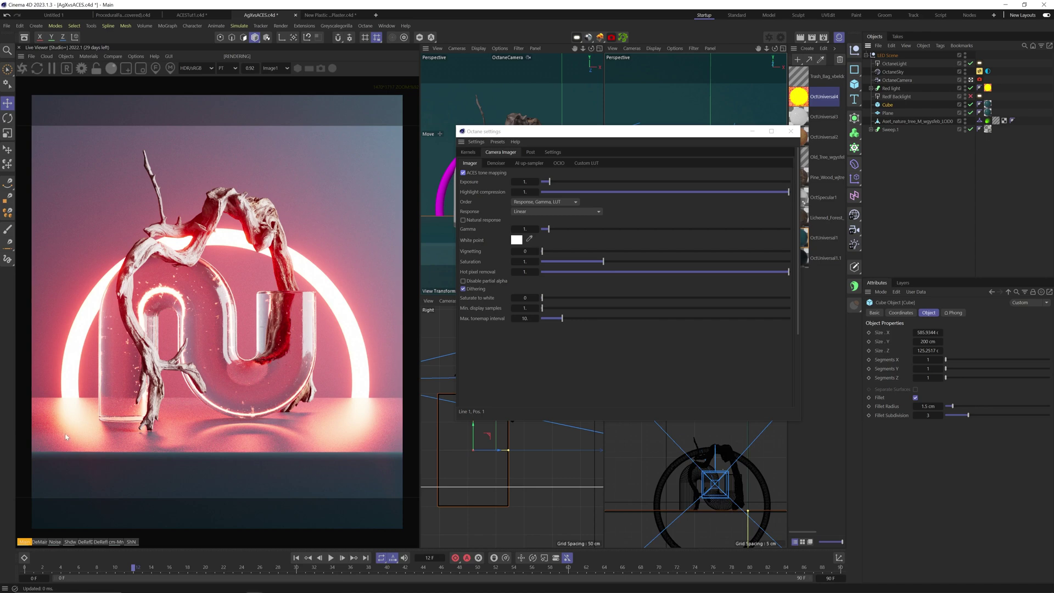
Store the red-lit ACES render as the comparison image and set the Live Viewer's color space to OCIO:<AgX>.
scroll(65, 437, up, 5)
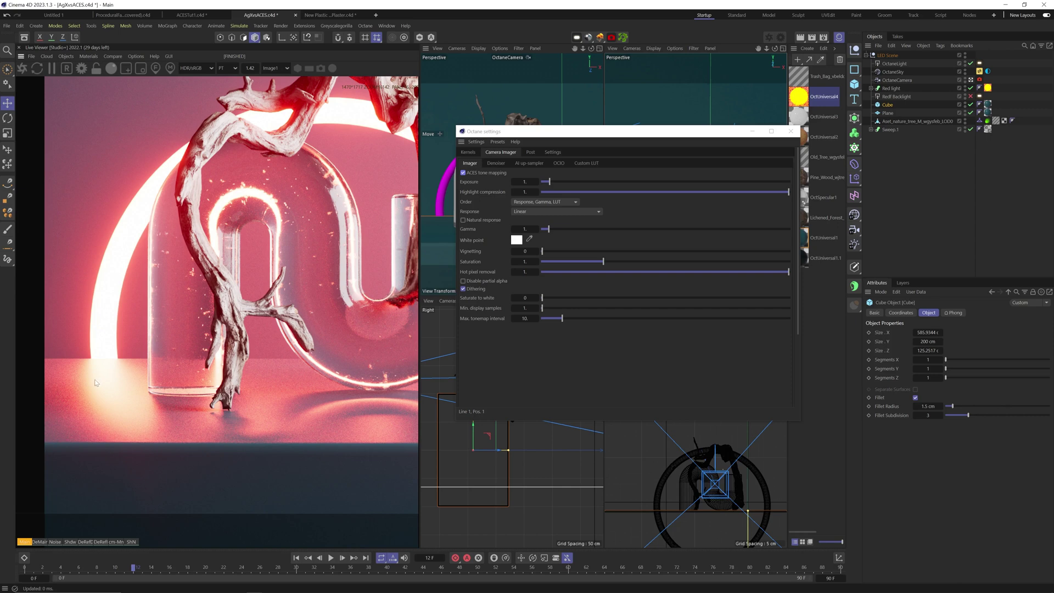
click(118, 68)
click(196, 68)
click(204, 140)
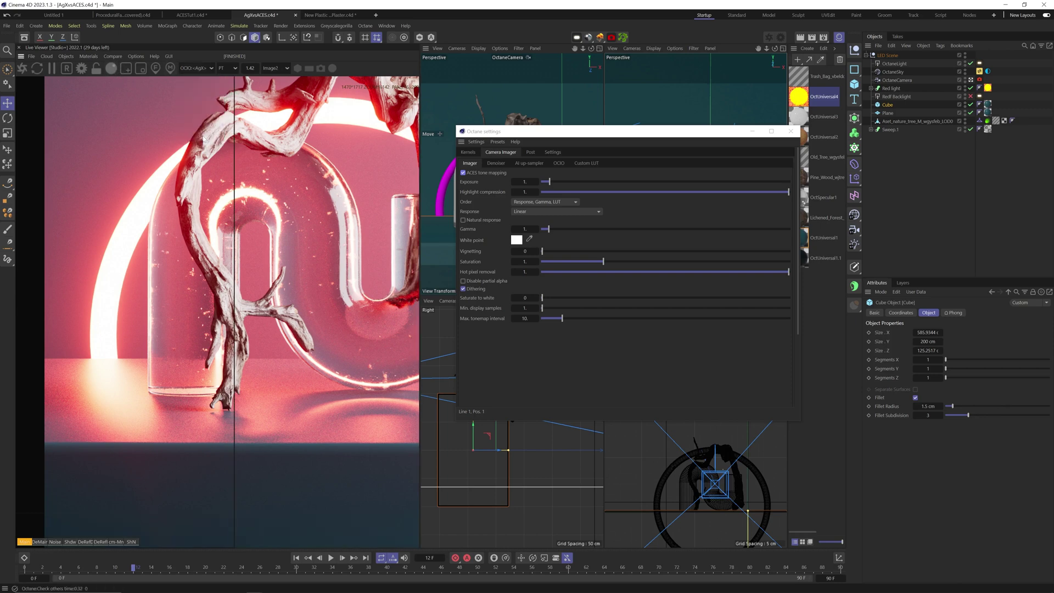
Examine close-up areas of the red-lit render across the comparison divider, contrasting the ACES image with AgX.
middle_drag(85, 395, 84, 446)
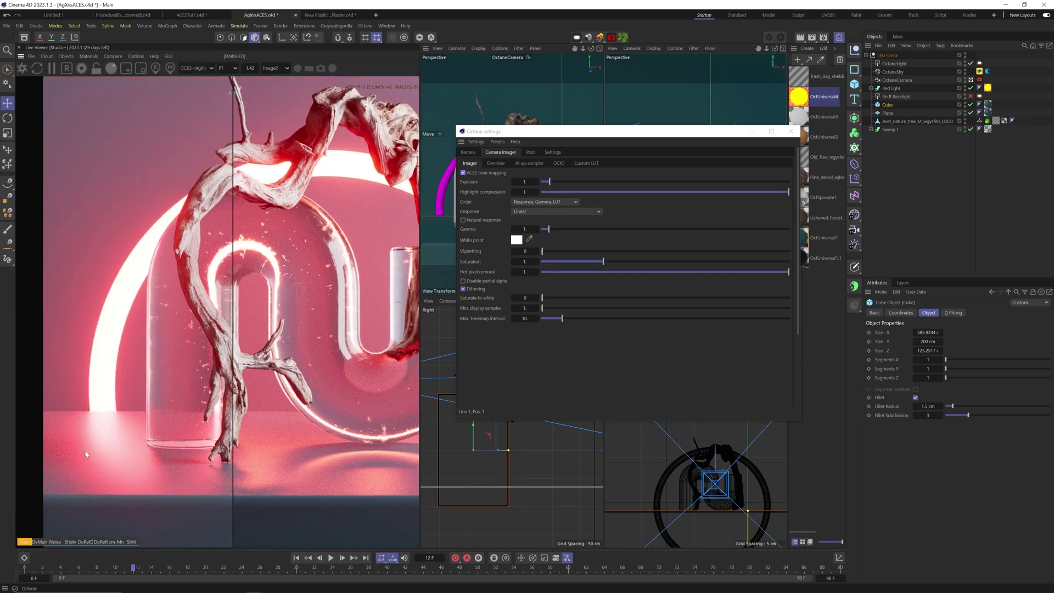
middle_drag(154, 397, 135, 309)
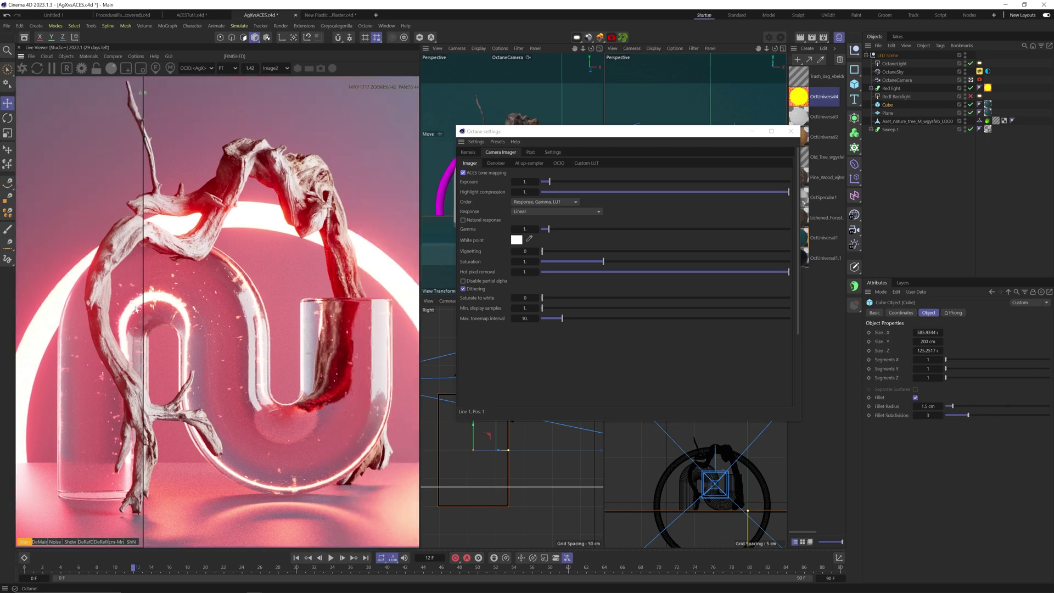
drag(144, 244, 346, 253)
middle_drag(346, 253, 189, 211)
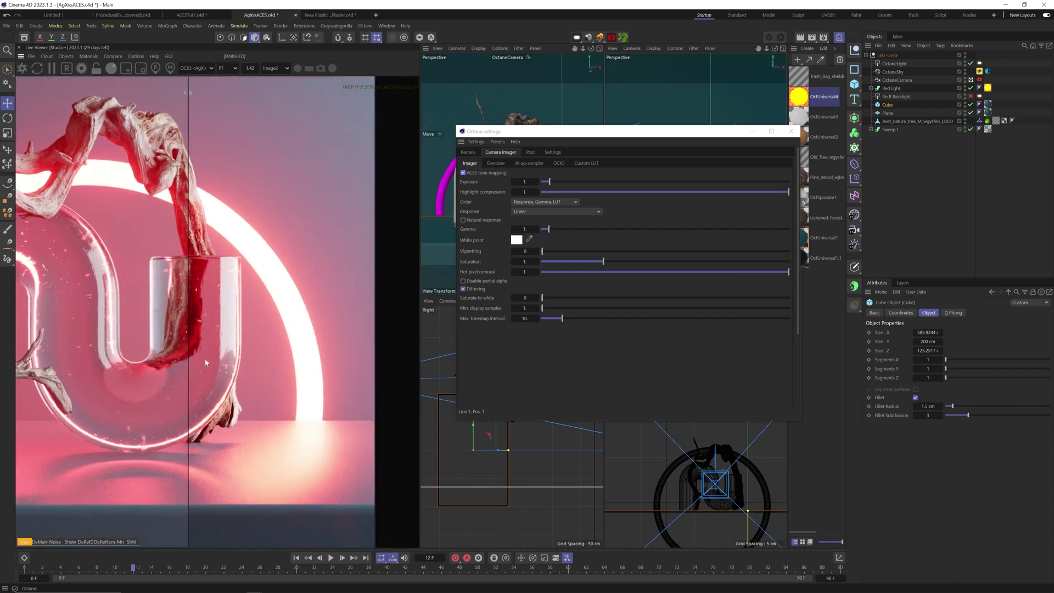
drag(189, 275, 376, 323)
scroll(269, 332, down, 3)
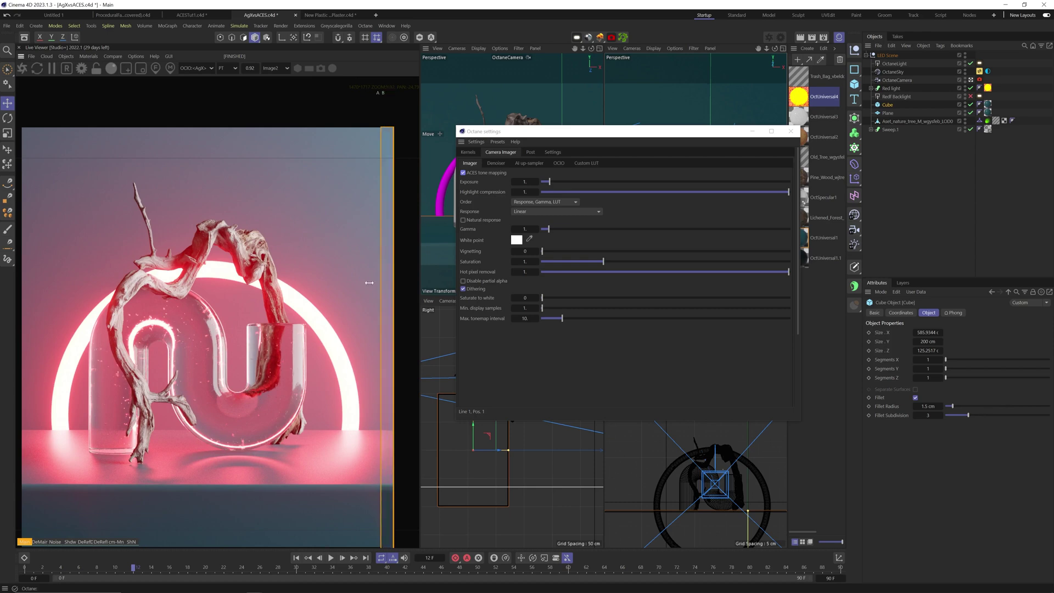
Sweep the comparison divider across the full red-lit frame to compare the ACES and AgX versions.
drag(392, 321, 2, 318)
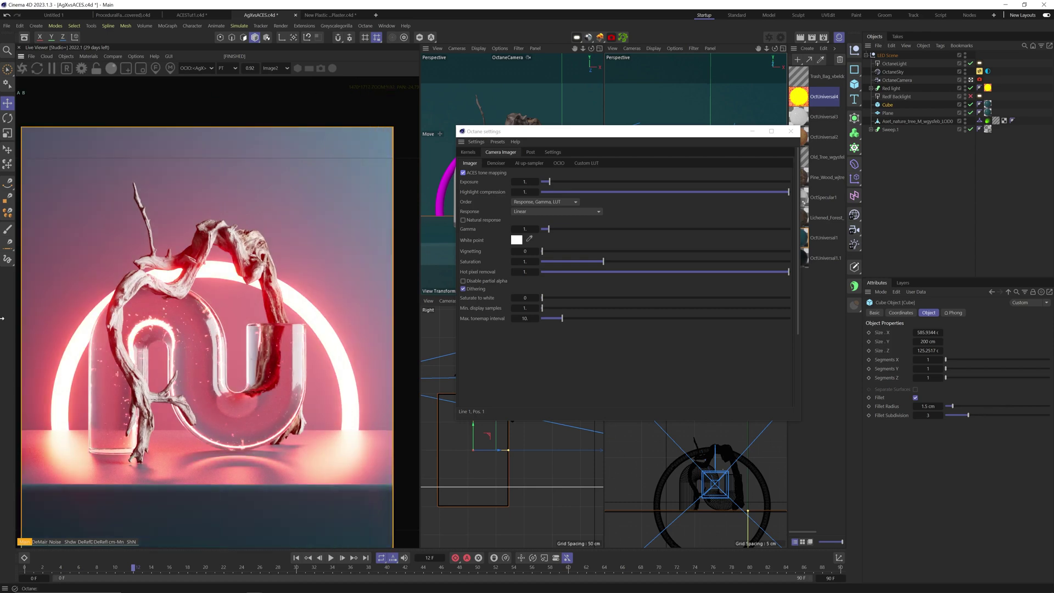
drag(3, 318, 441, 298)
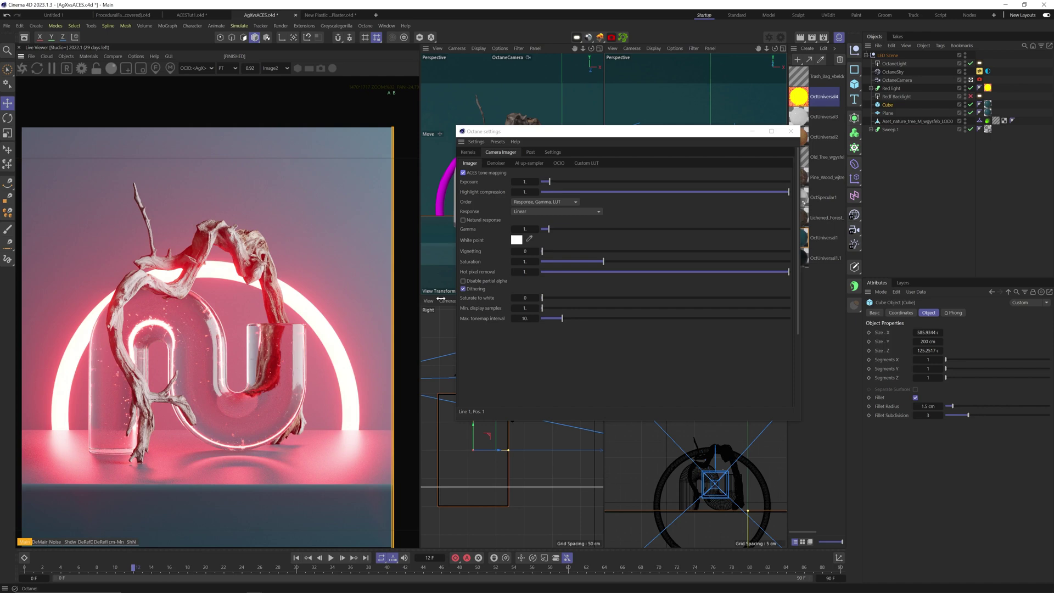
drag(441, 298, 2, 334)
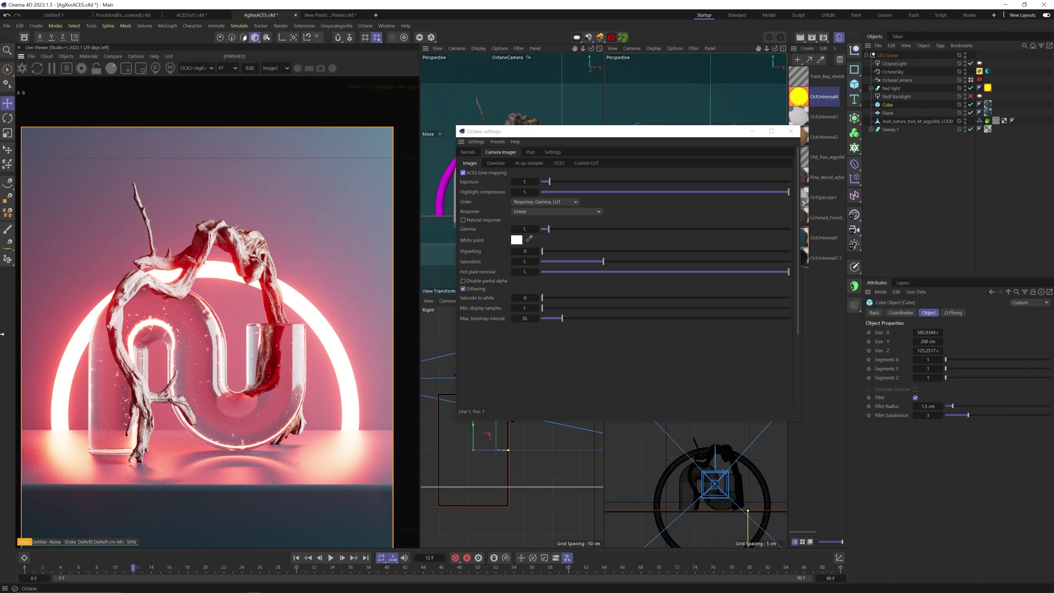
drag(195, 317, 392, 318)
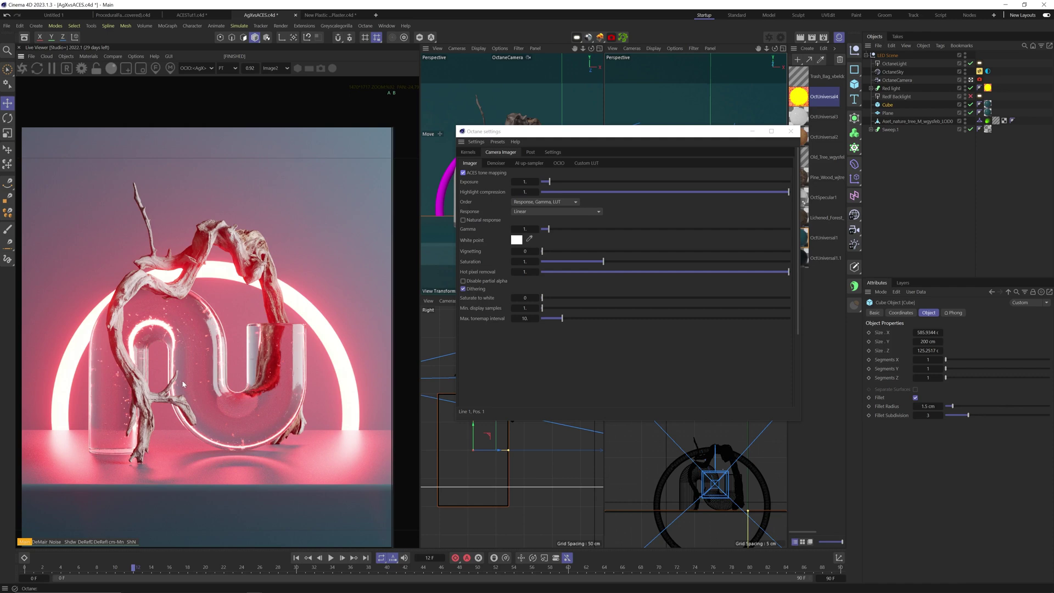
drag(394, 271, 2, 301)
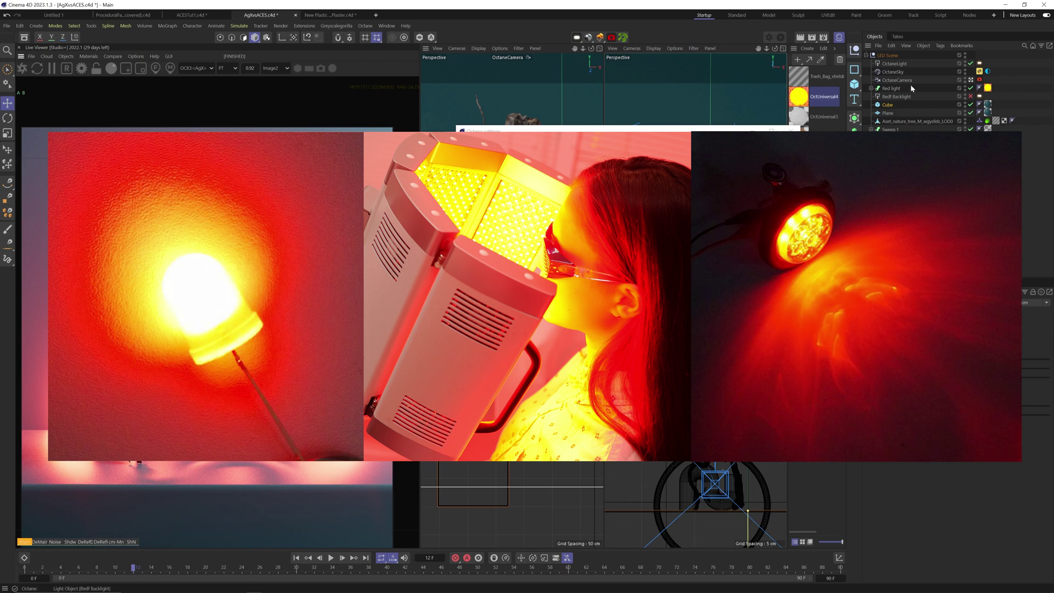
Turn off the image comparison and set the Live Viewer's color space to HDR/sRGB.
click(796, 102)
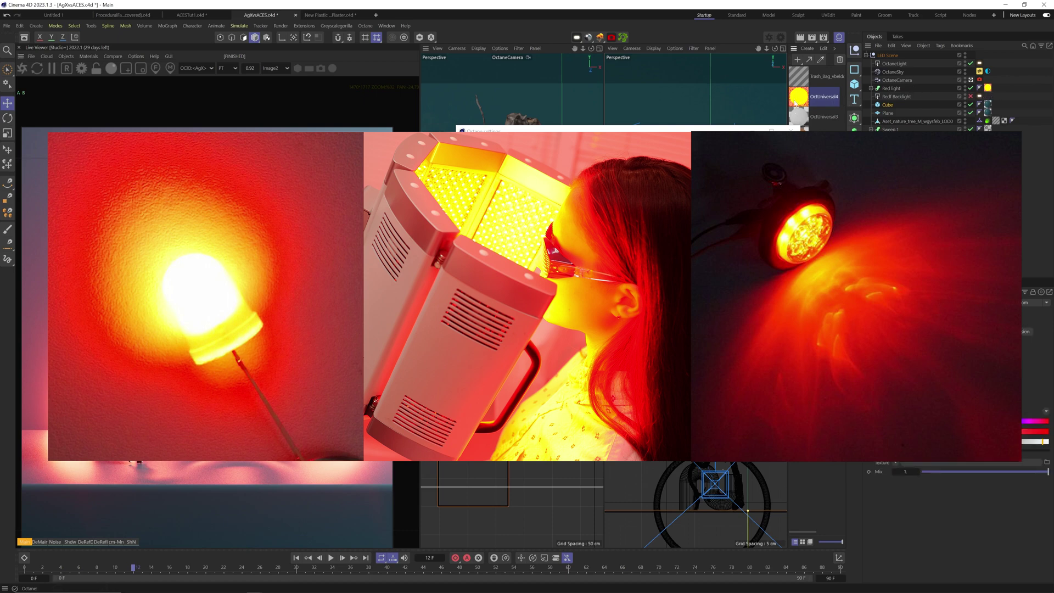
click(113, 57)
click(140, 77)
click(195, 68)
click(200, 105)
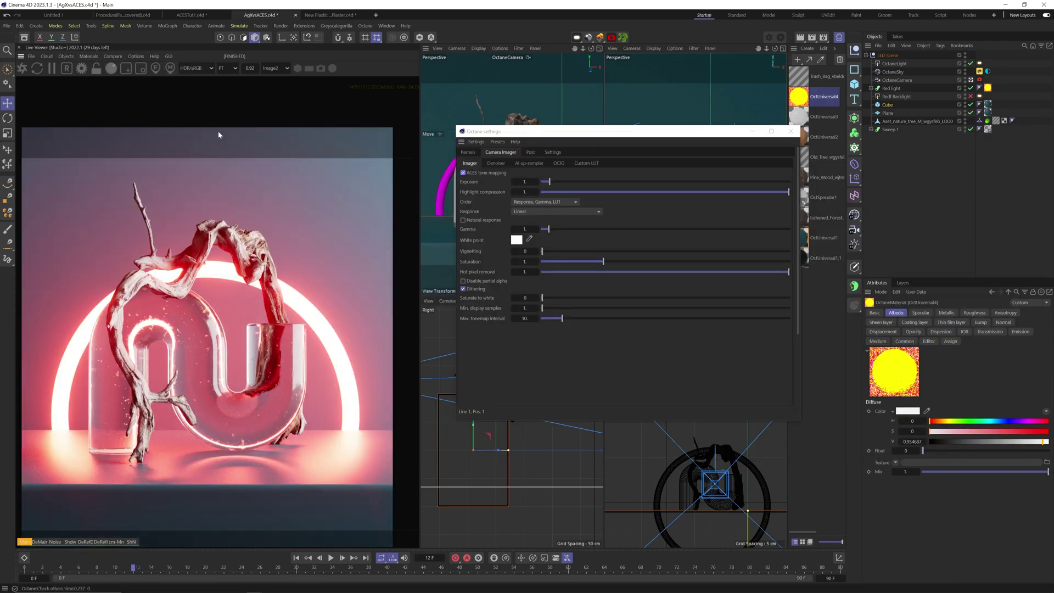
Set the emission texture color of the OctUniversal4 light material to blue, with a hue of about 0.64.
click(791, 131)
double_click(803, 100)
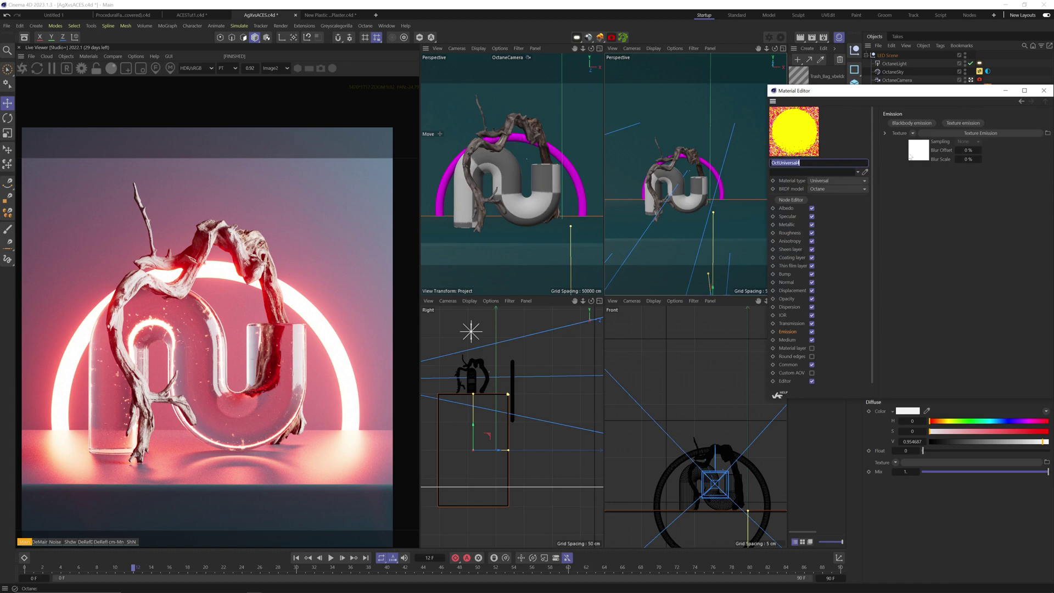
drag(879, 91, 782, 139)
click(822, 198)
click(915, 190)
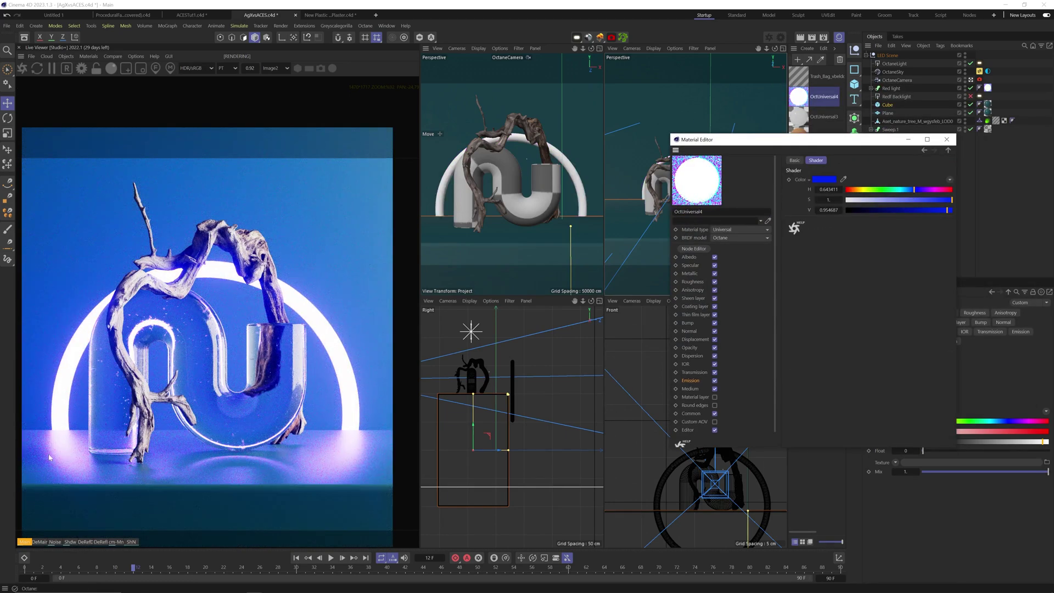
Store the blue-lit HDR/sRGB render and compare it with the OCIO:<AgX> version using the divider.
click(126, 69)
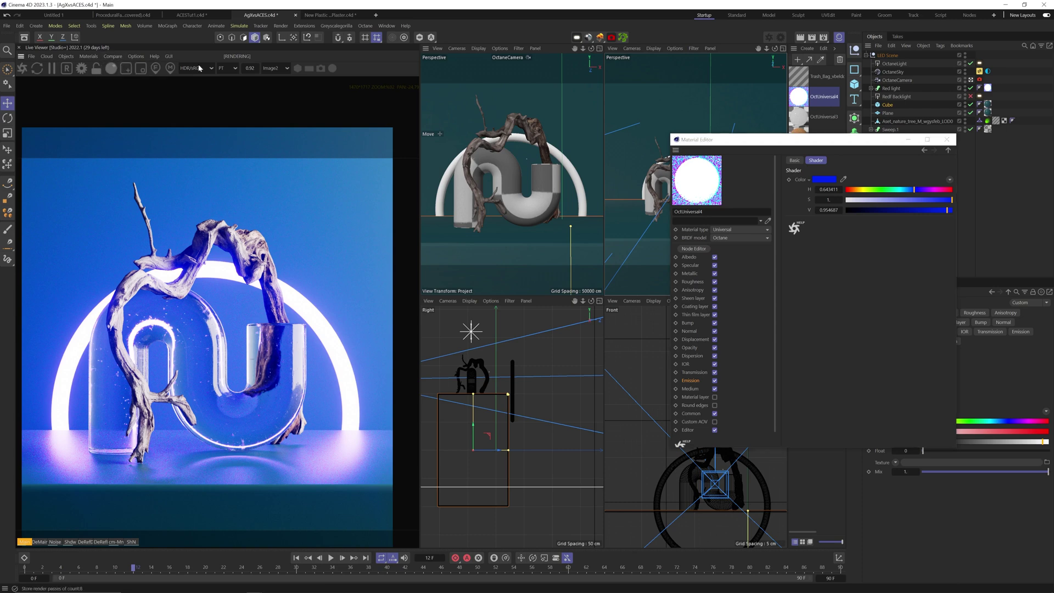
drag(145, 384, 374, 396)
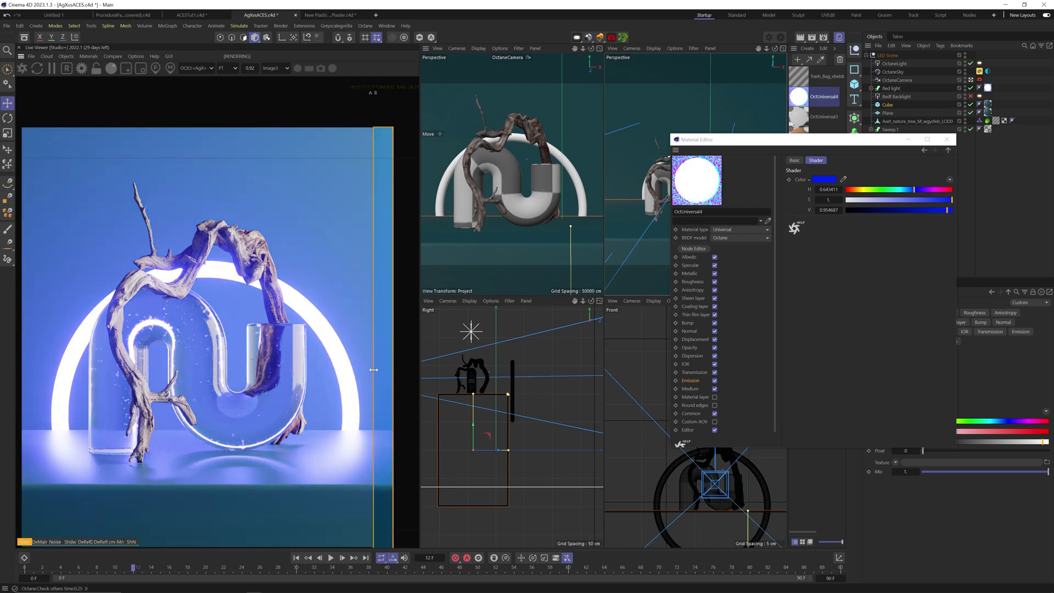
View the blue-lit render in HDR/sRGB with ACES tone mapping turned off.
click(803, 62)
click(82, 68)
click(196, 68)
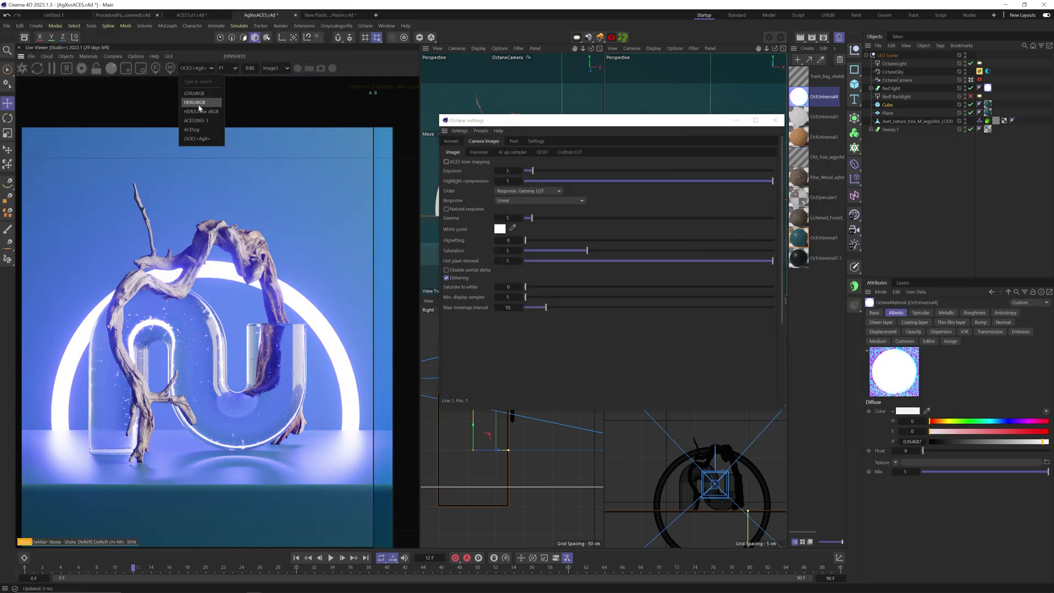
click(199, 99)
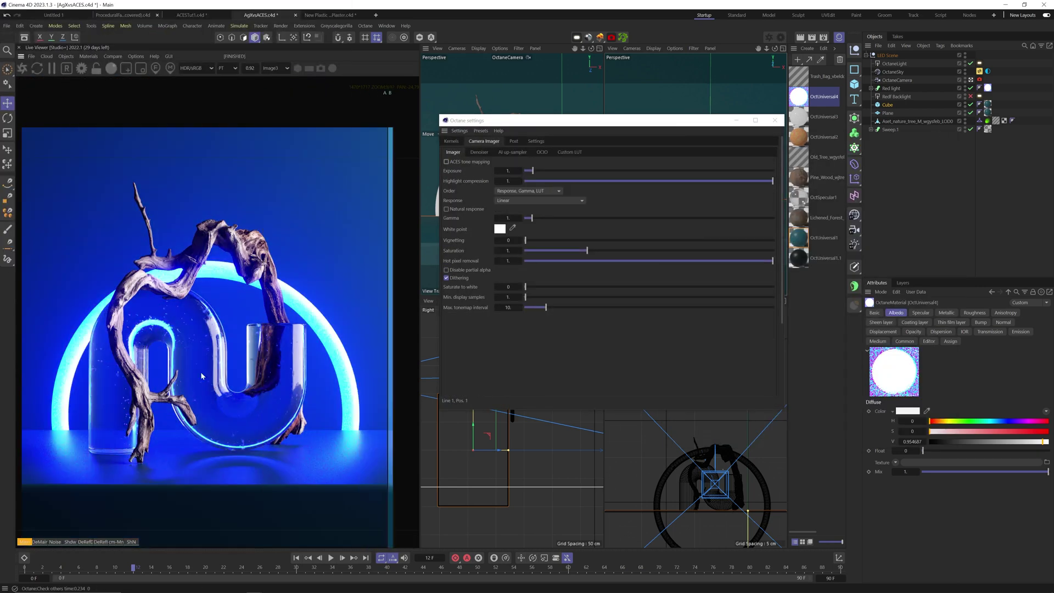
drag(391, 298, 366, 322)
Return the Live Viewer to OCIO:<AgX> and raise the camera imager's exposure to about 3.67.
click(187, 68)
click(200, 145)
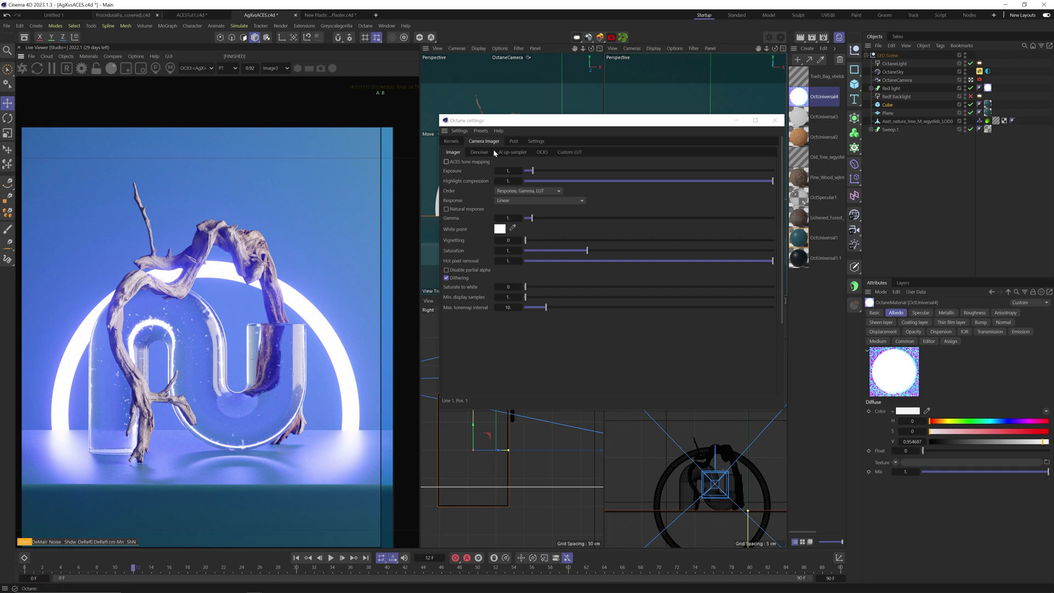
drag(532, 171, 554, 171)
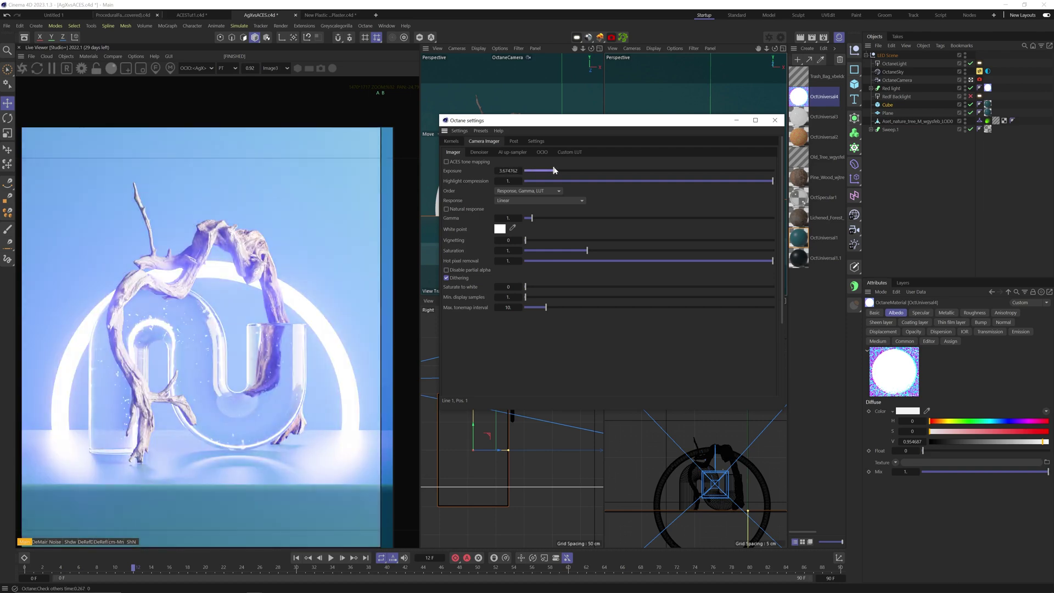
Switch the overexposed blue-lit render to HDR/sRGB and enable ACES tone mapping.
click(196, 68)
click(213, 104)
click(447, 162)
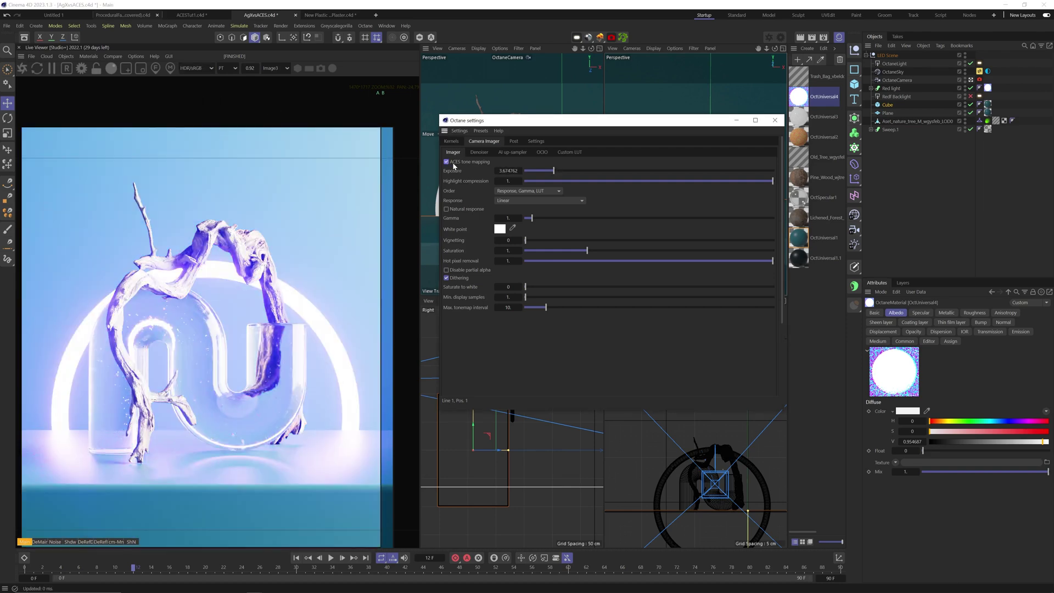
Store the overexposed ACES render and compare it with the OCIO:<AgX> version using the divider.
click(129, 68)
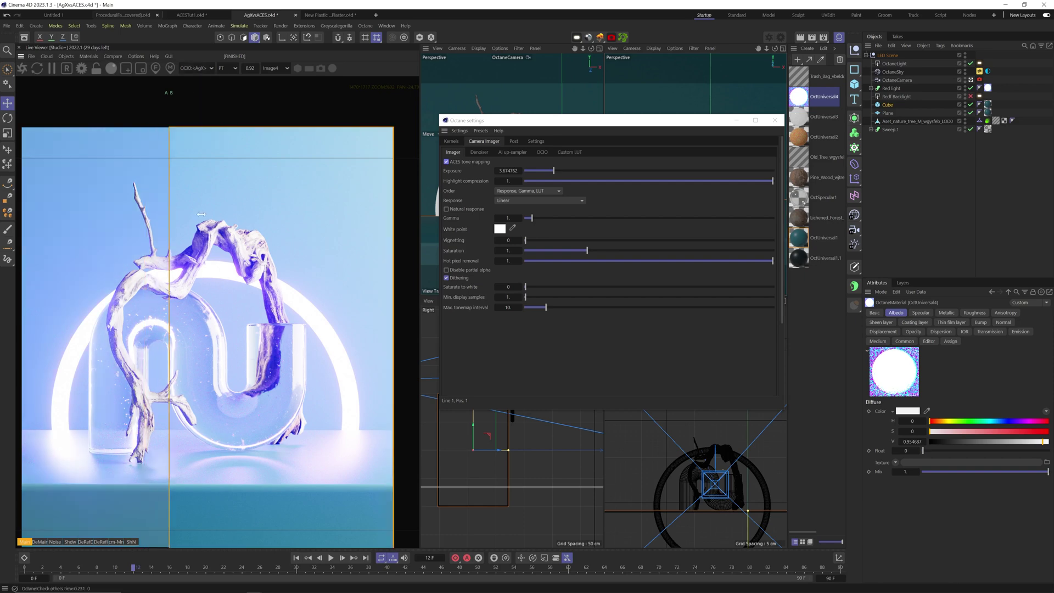
drag(164, 215, 382, 223)
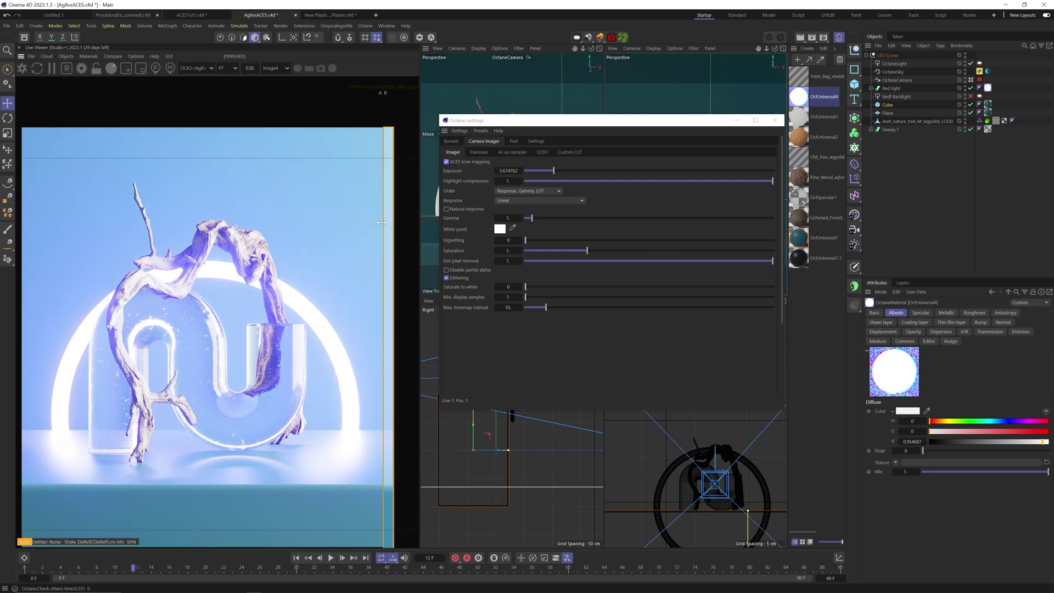
drag(377, 223, 220, 230)
Set the color space to HDR/sRGB, make the light's emission color green, and lower the exposure to about 0.746.
click(196, 68)
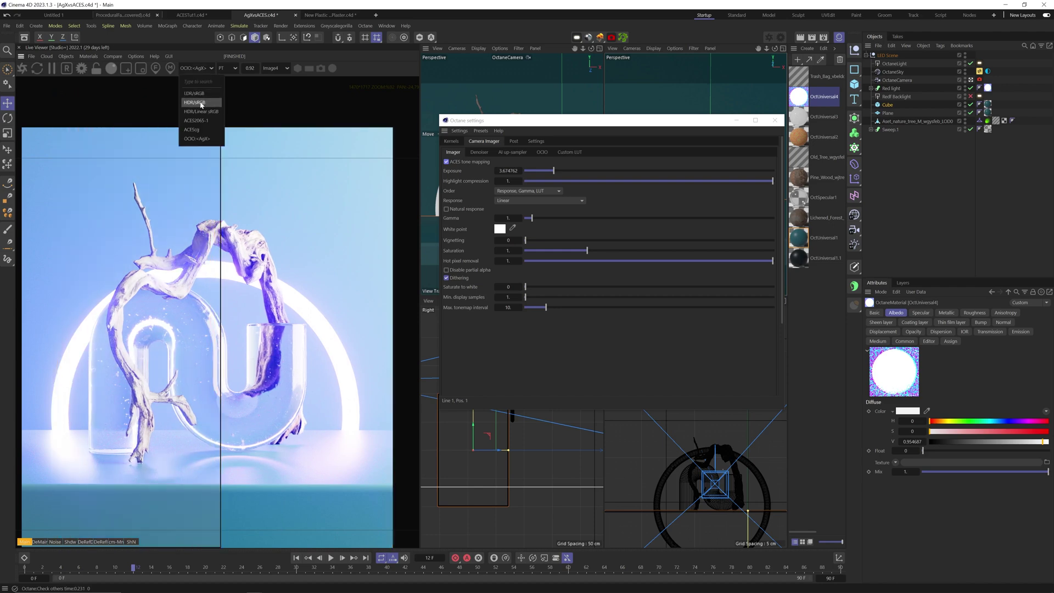
click(198, 101)
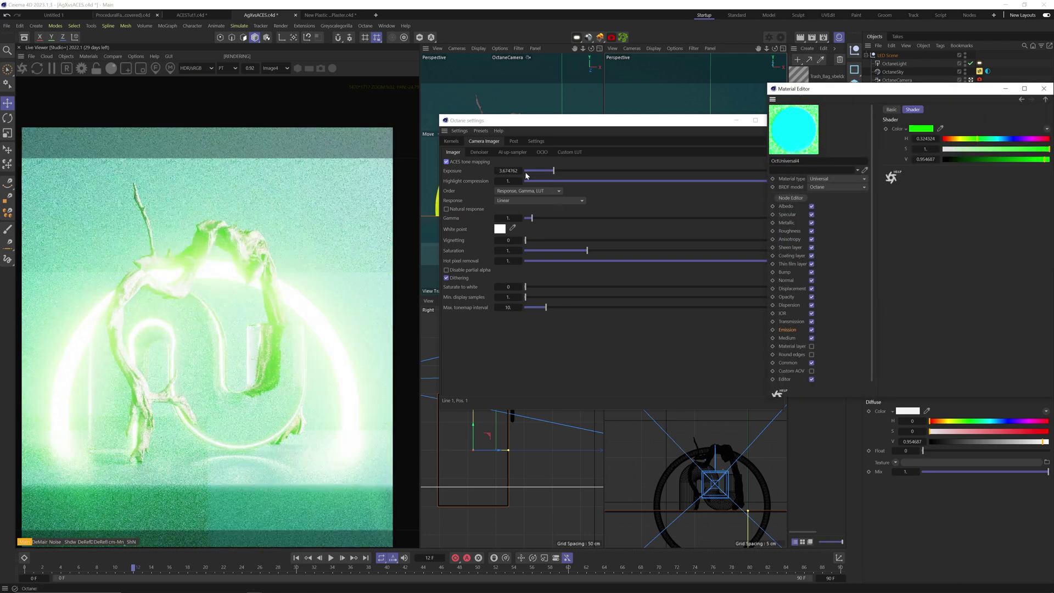
click(530, 171)
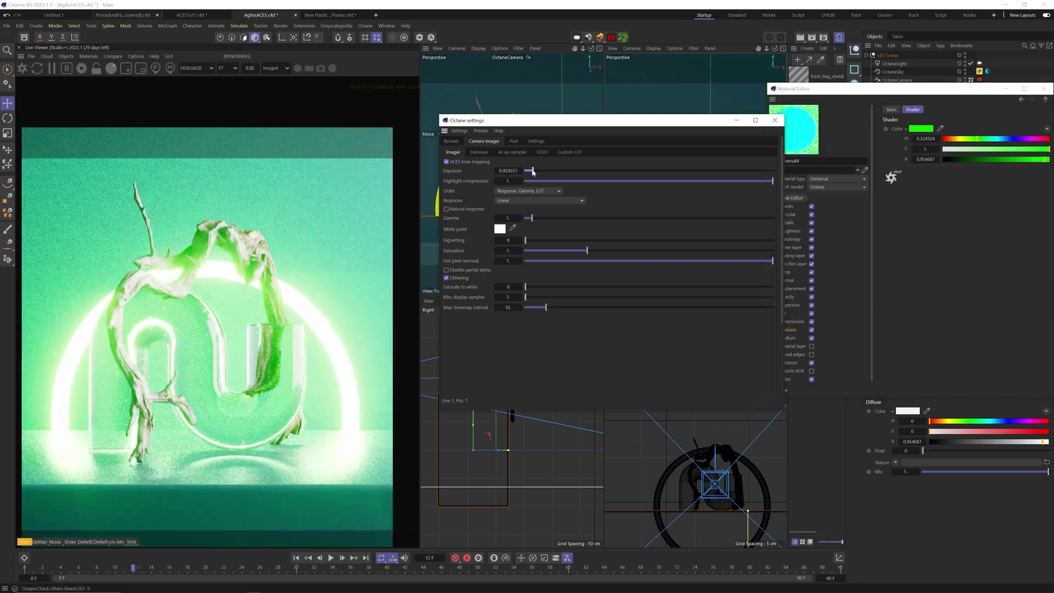
Set the emission color to turquoise with a hue of about 0.452 and show the render in OCIO:<AgX>.
click(974, 140)
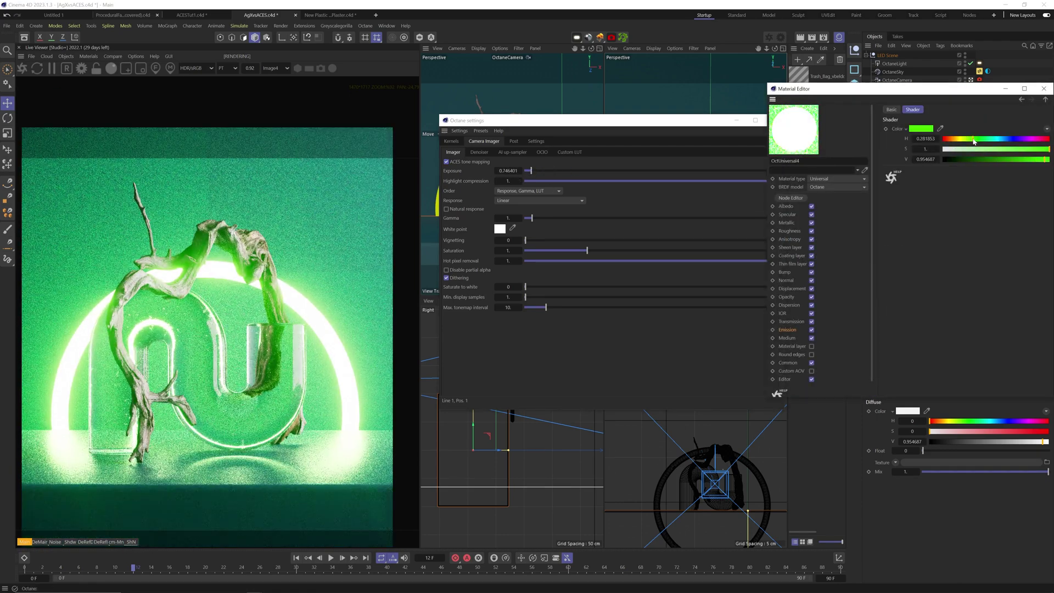
click(991, 140)
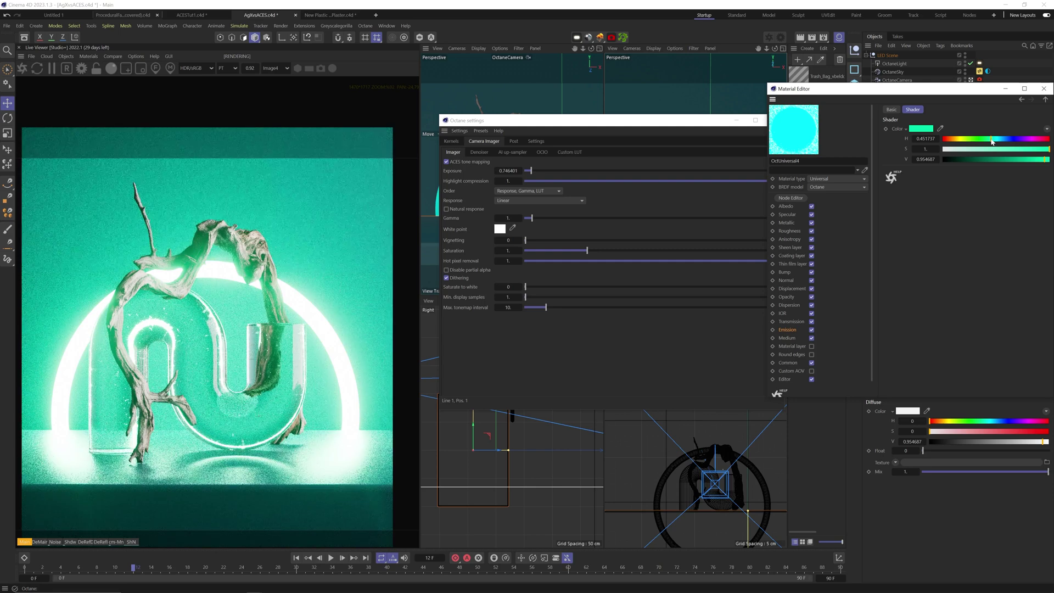
click(196, 68)
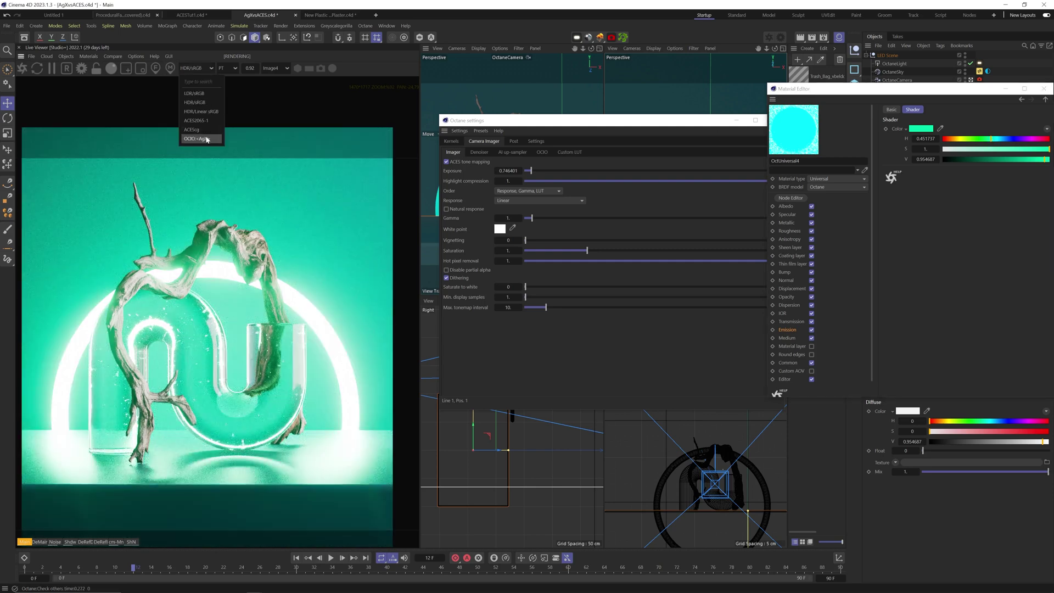
click(205, 135)
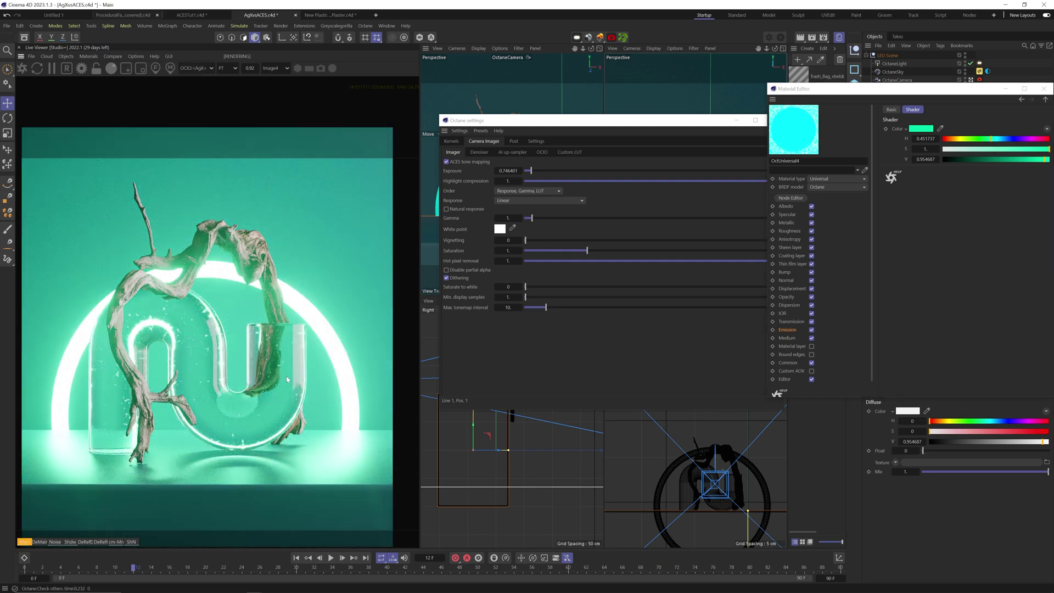
double_click(774, 89)
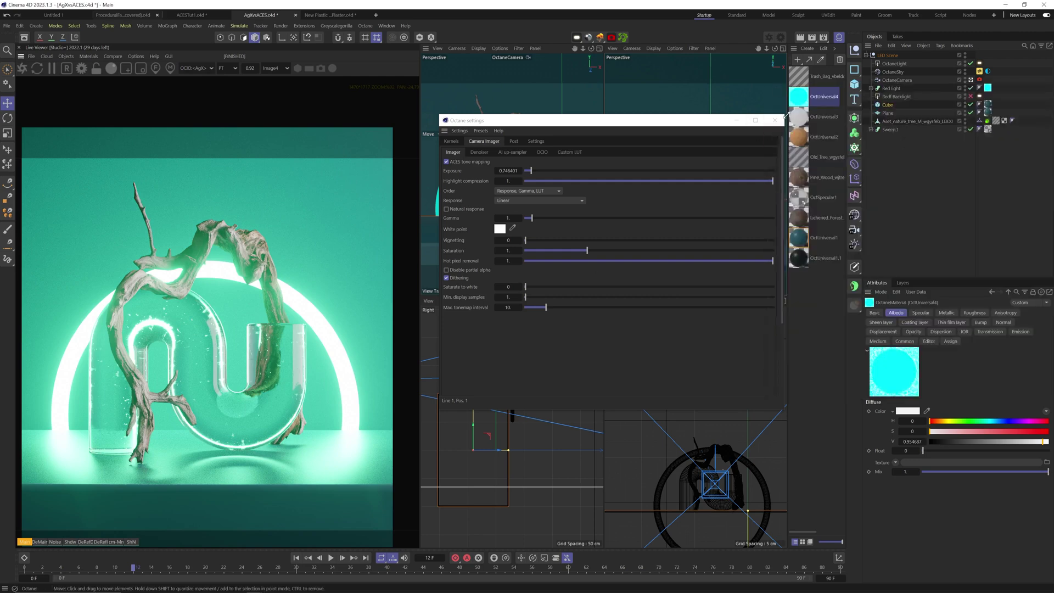
click(775, 120)
Open the Octane Renderer's Render AOV group settings in the render settings.
click(824, 38)
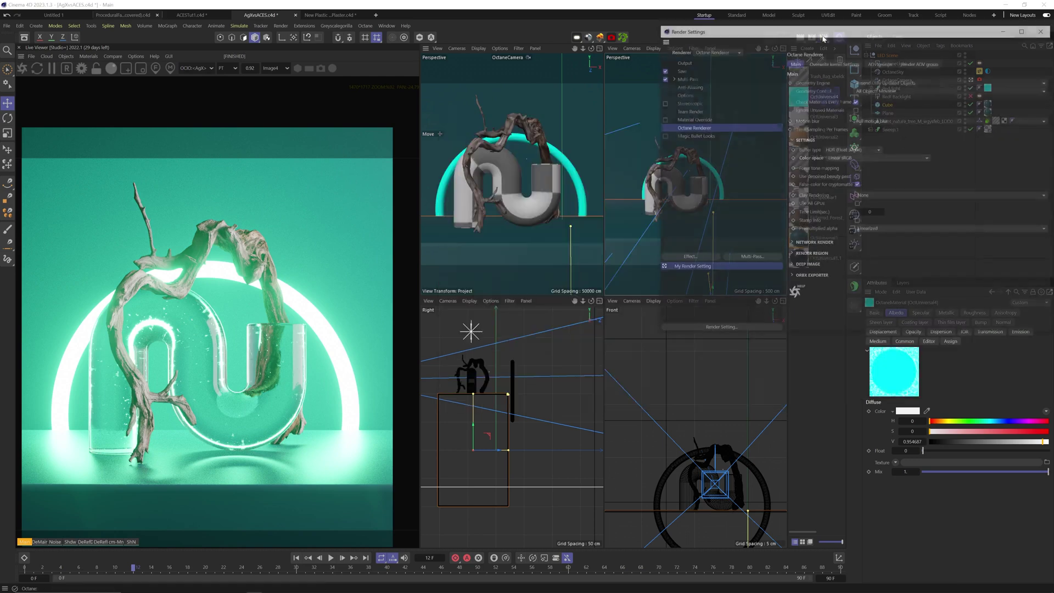
drag(759, 34, 563, 131)
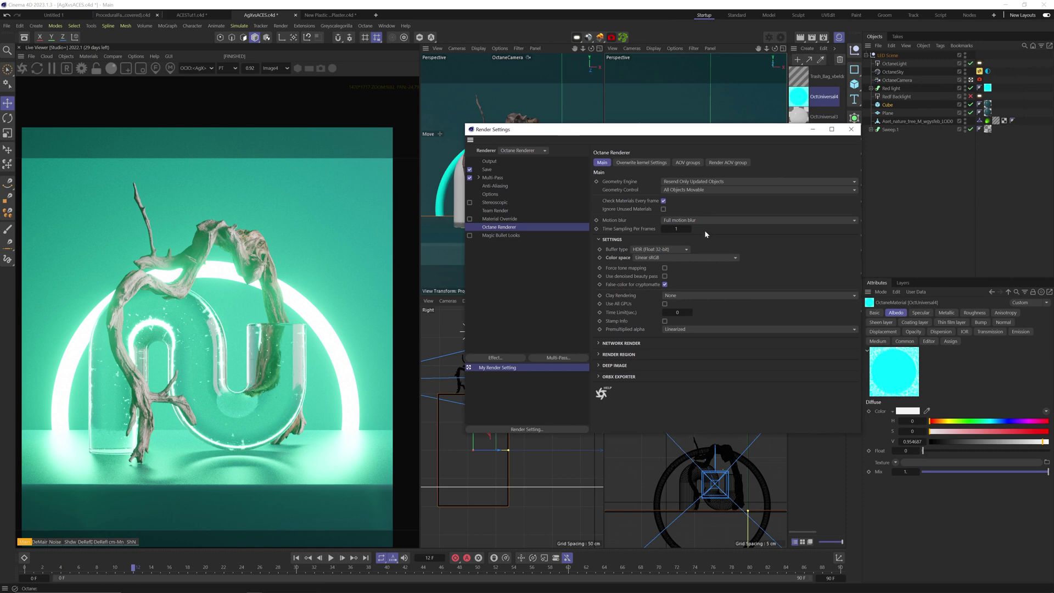
click(726, 162)
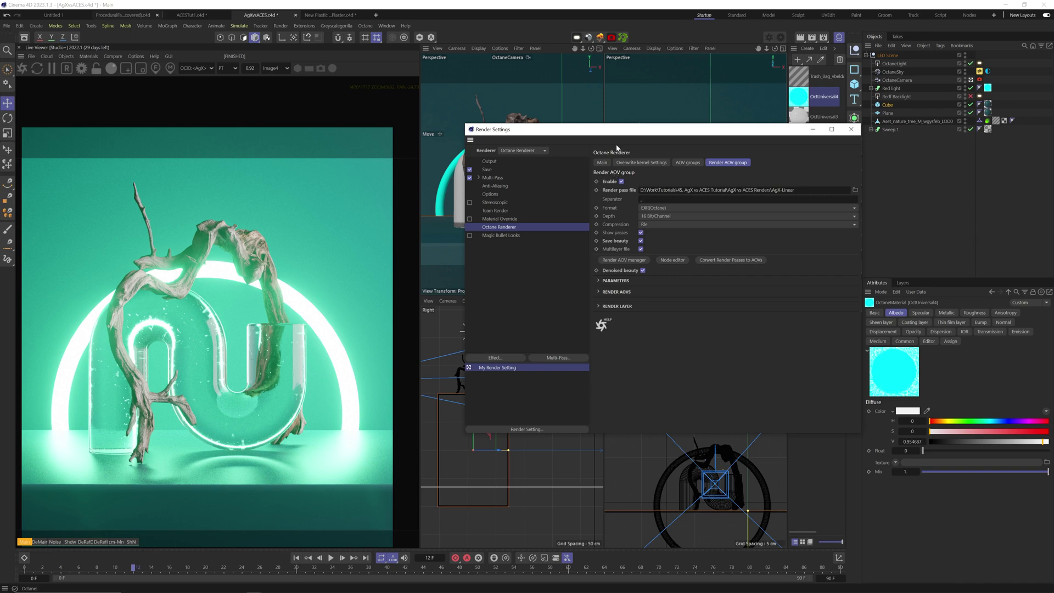
Set the Octane Renderer's main output color space to OCIO, choosing Appearance Punchy sRGB from the Punchy appearances as the OCIO color space.
click(603, 162)
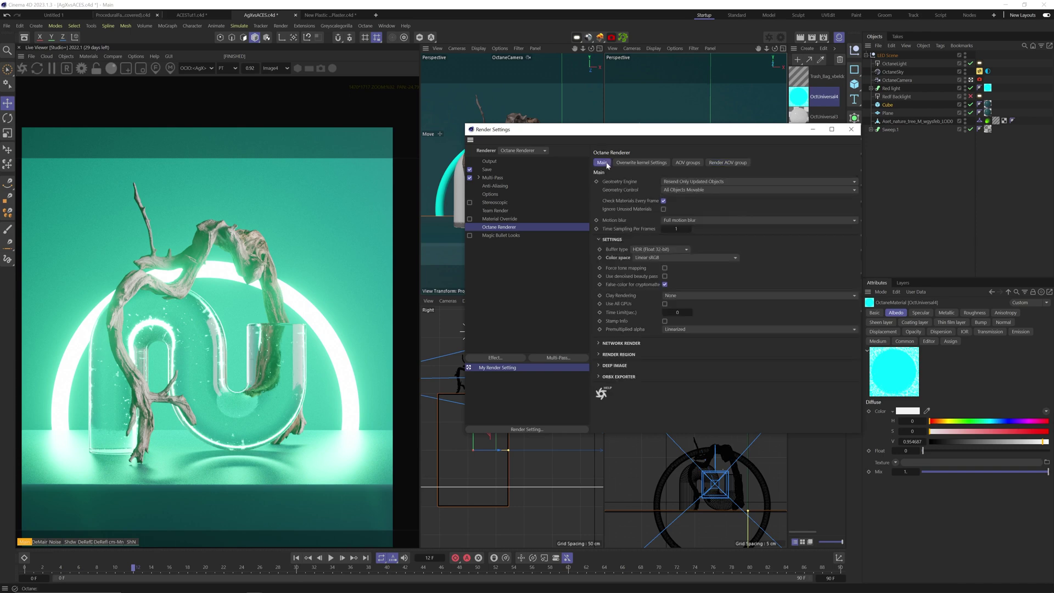
click(650, 258)
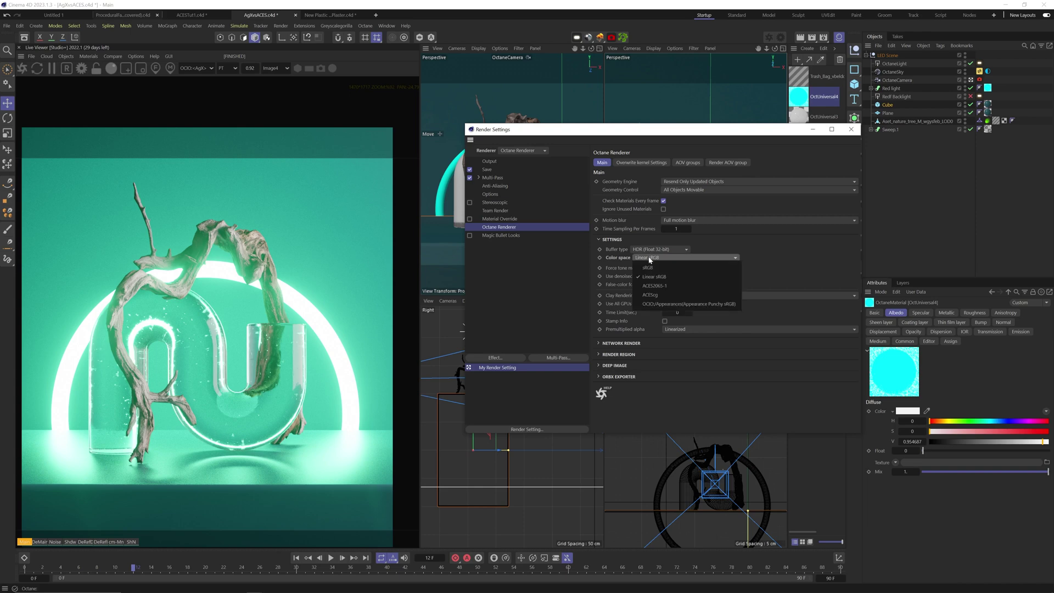
click(664, 305)
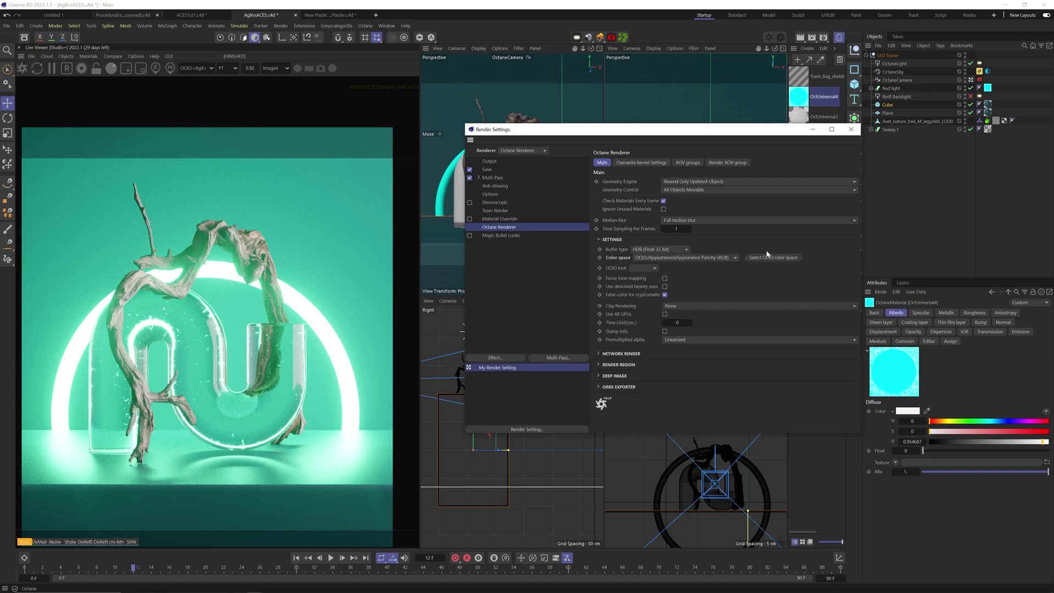
click(781, 258)
mouse_move(823, 388)
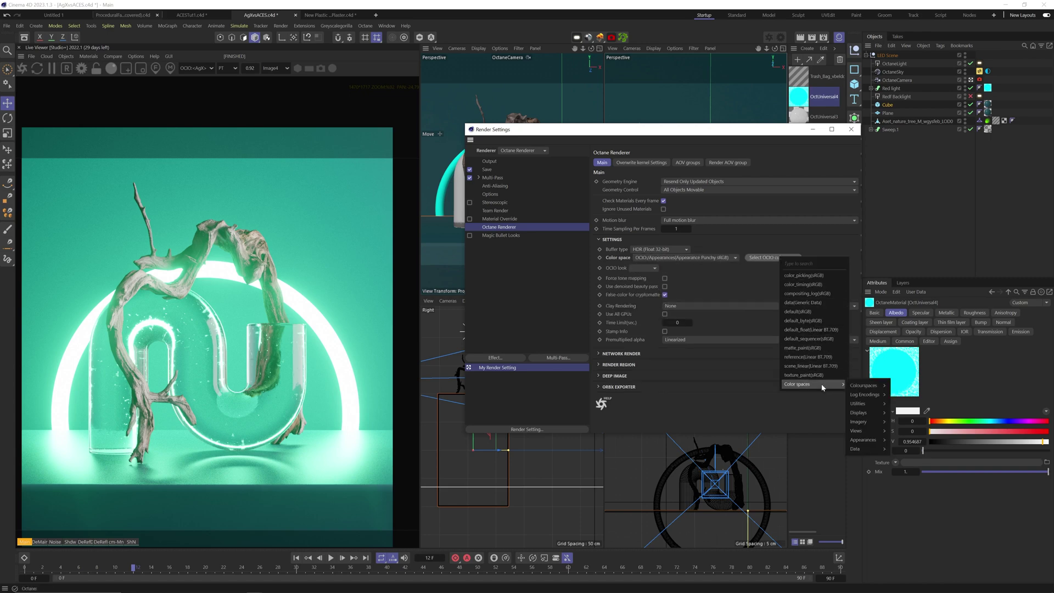
mouse_move(872, 432)
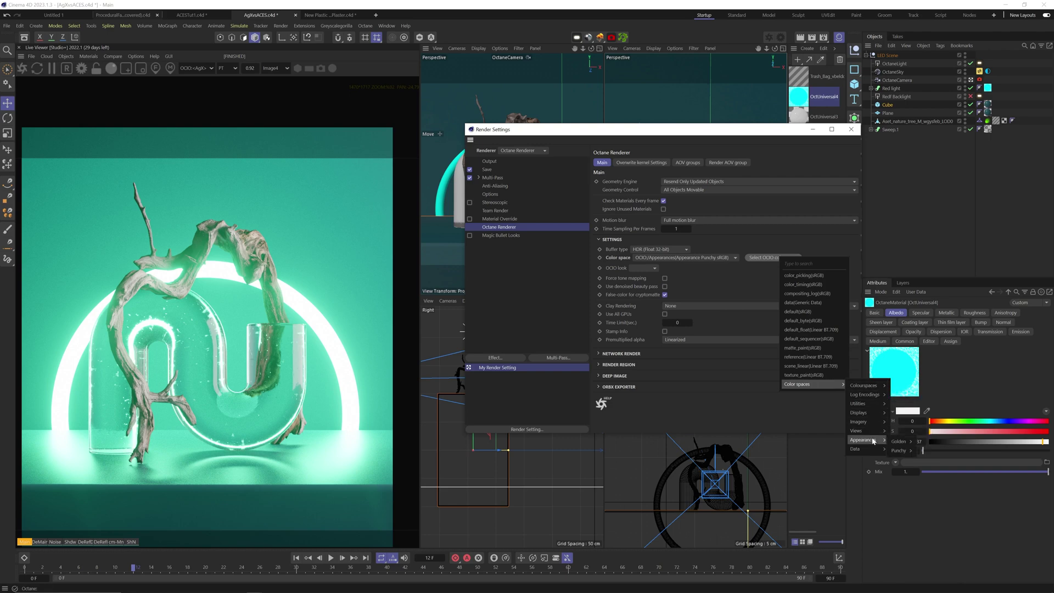
mouse_move(904, 452)
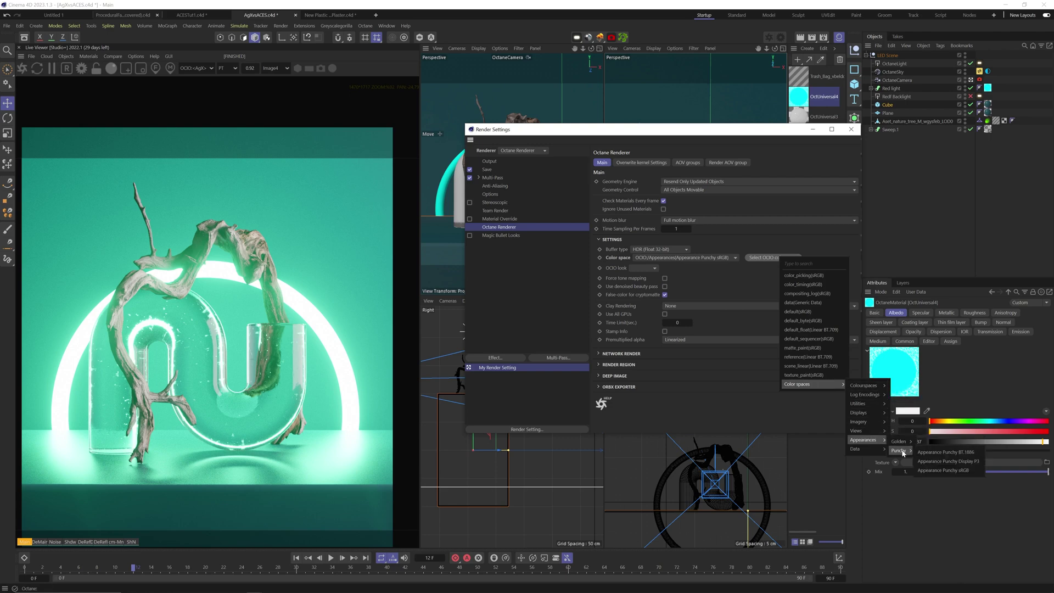
click(956, 475)
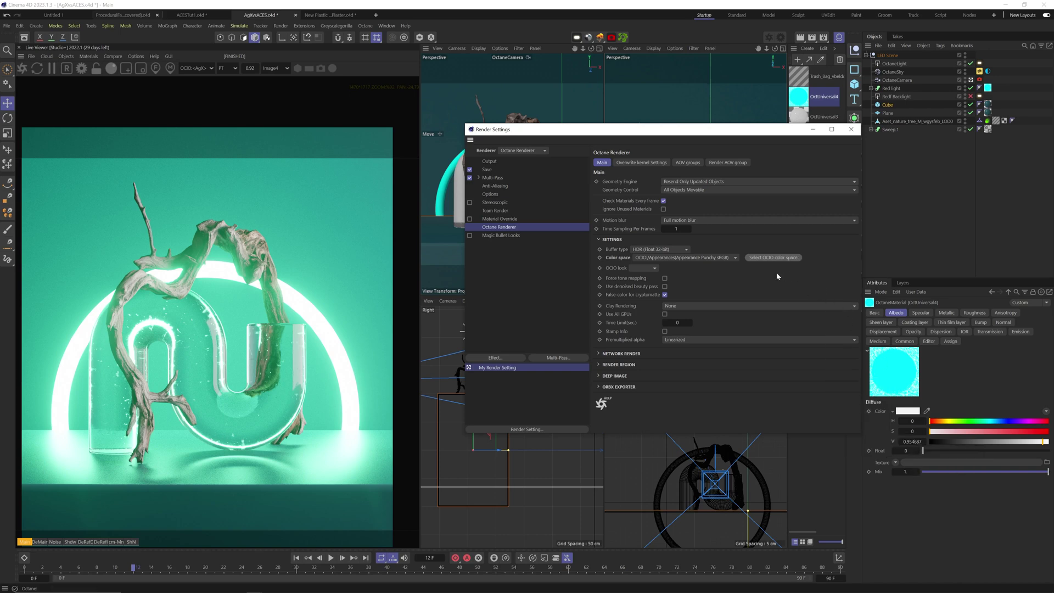